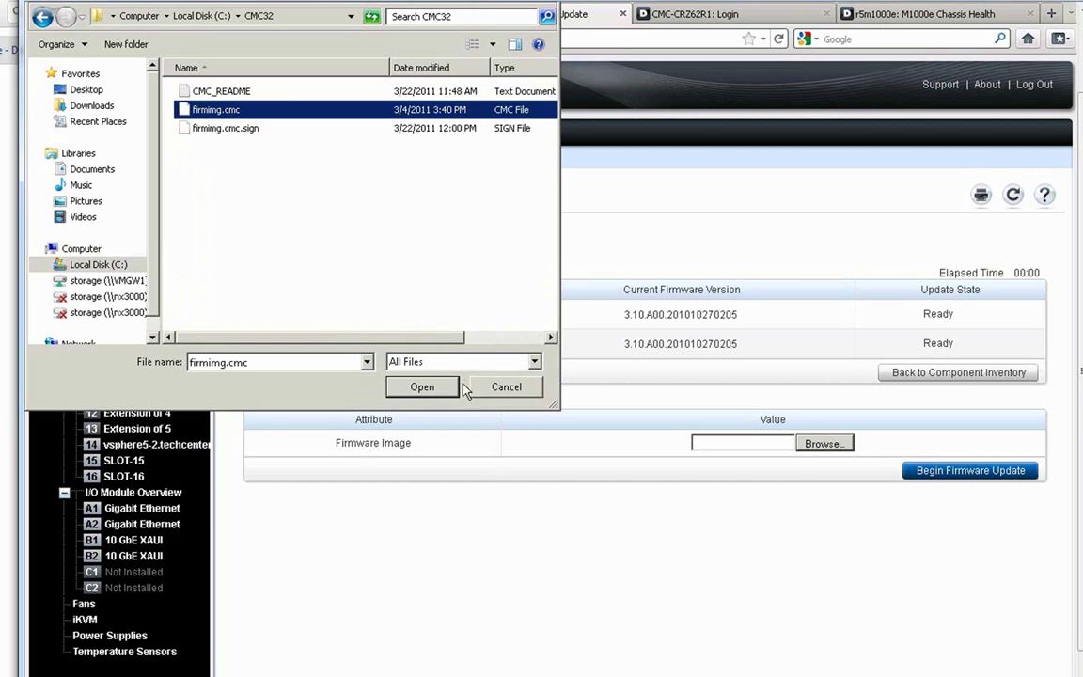
Step: Use firmimg.cmc from C:\CMC32 as the firmware image and begin the firmware update for the active and standby CMC
{"action": "left_click", "coordinate": [443, 388]}
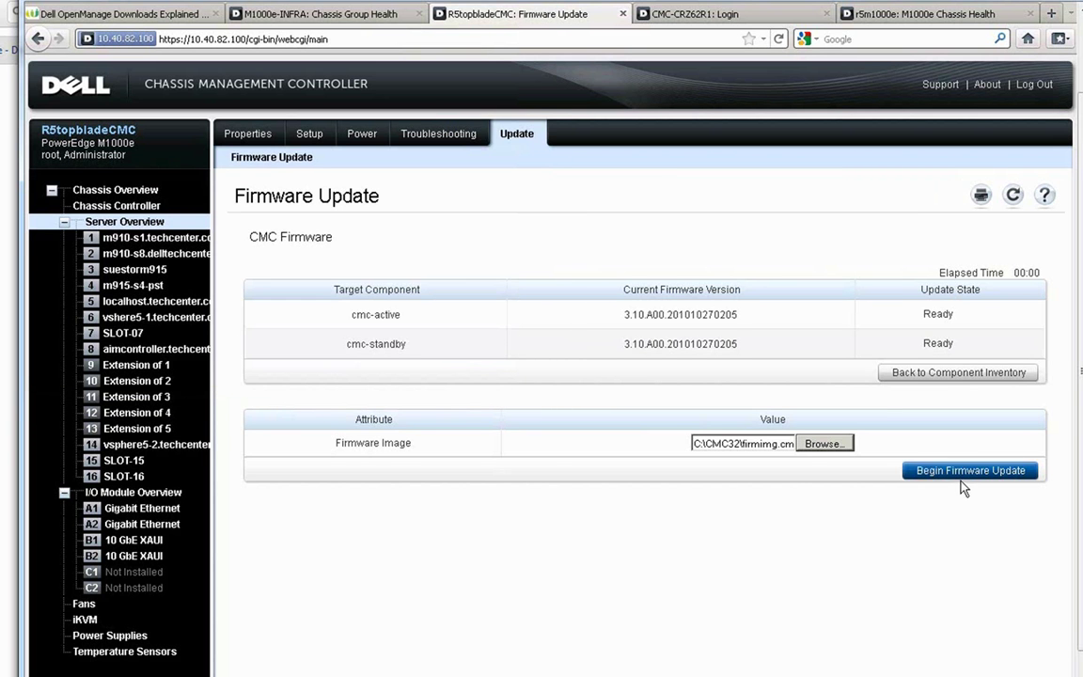
{"action": "left_click", "coordinate": [989, 472]}
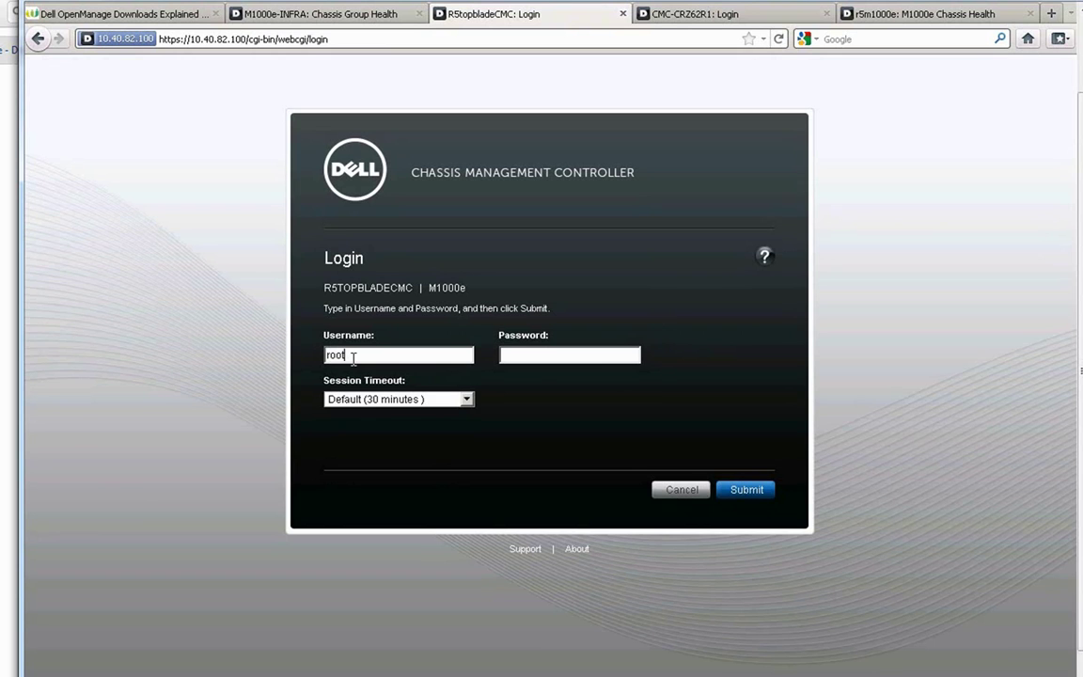
Step: Log in to the chassis controller as root with the account password and open the chassis firmware update page
{"action": "key", "text": "Return"}
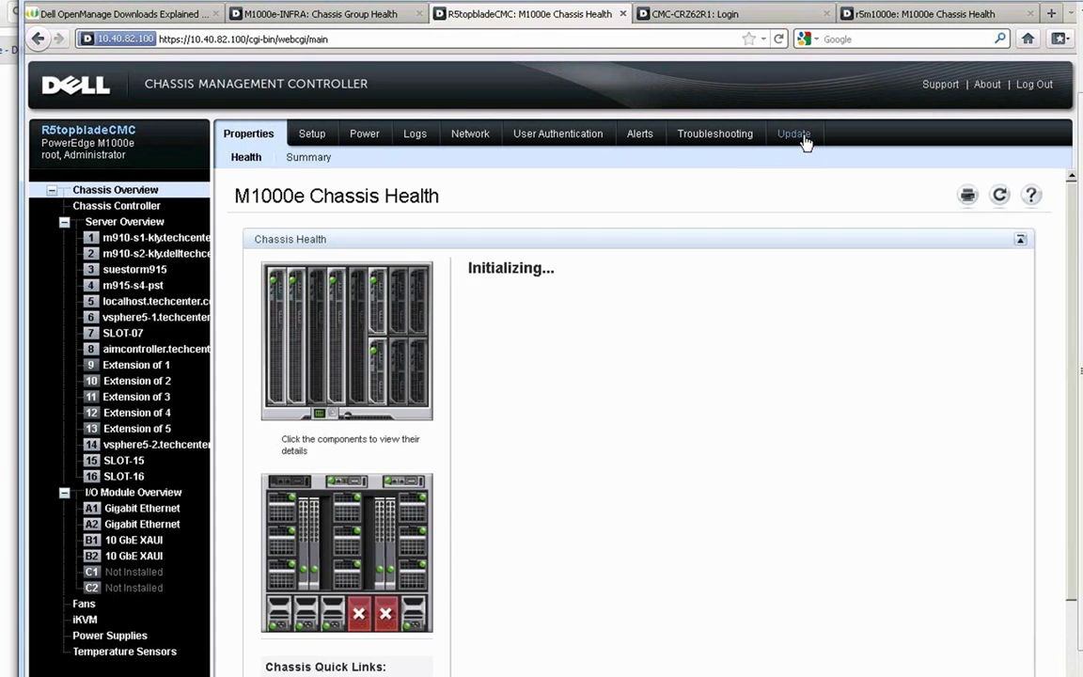
{"action": "left_click", "coordinate": [794, 135]}
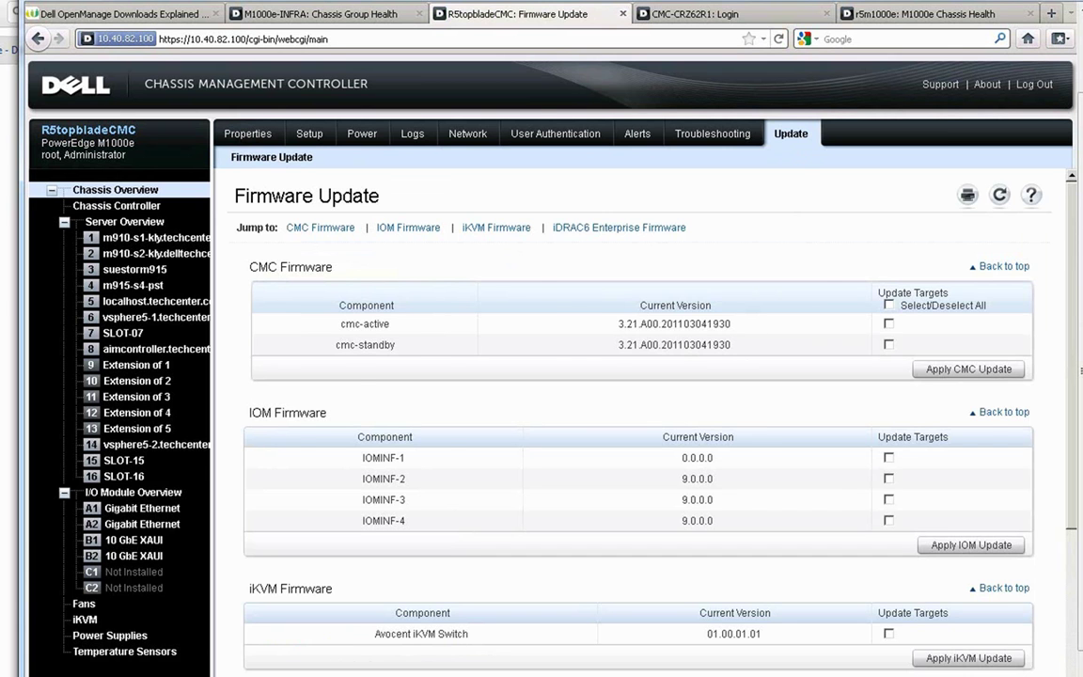
Step: Open the Server Component Update page for all servers and review the component firmware inventory of every slot
{"action": "left_click", "coordinate": [124, 221]}
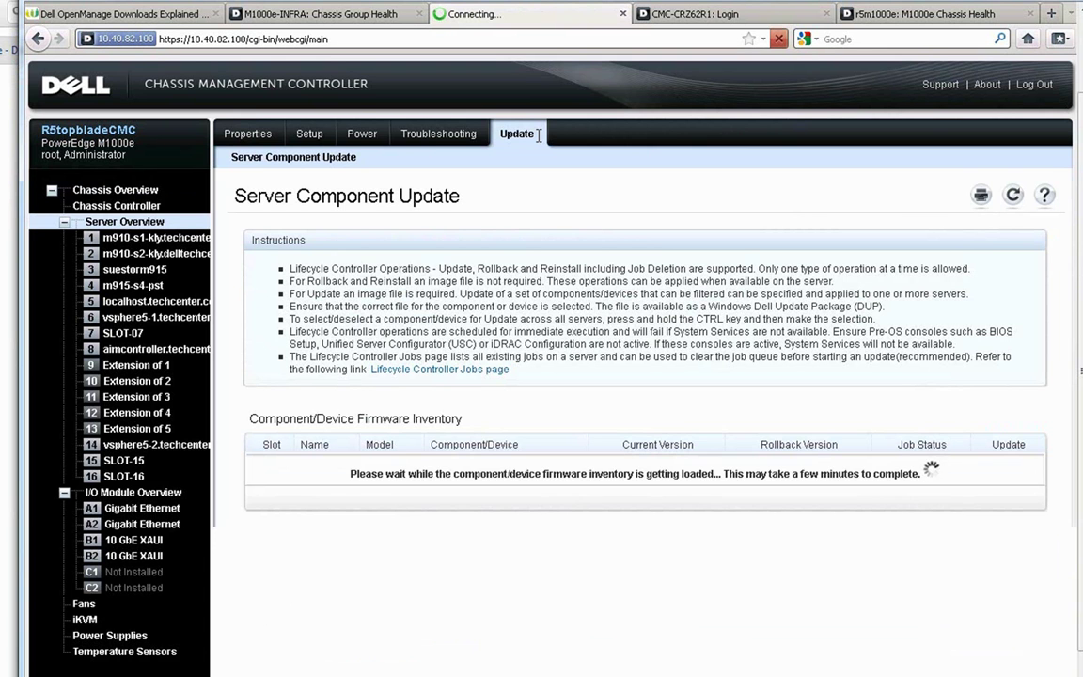
{"action": "scroll", "coordinate": [572, 330], "scroll_direction": "down", "scroll_amount": 5}
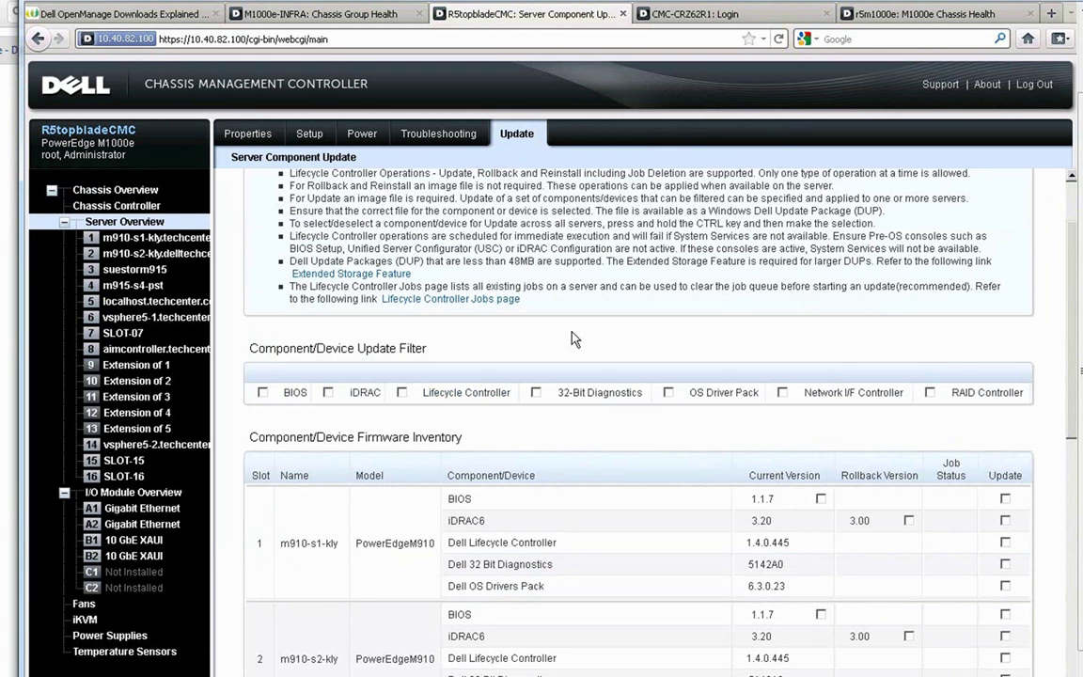
{"action": "scroll", "coordinate": [627, 361], "scroll_direction": "down", "scroll_amount": 7}
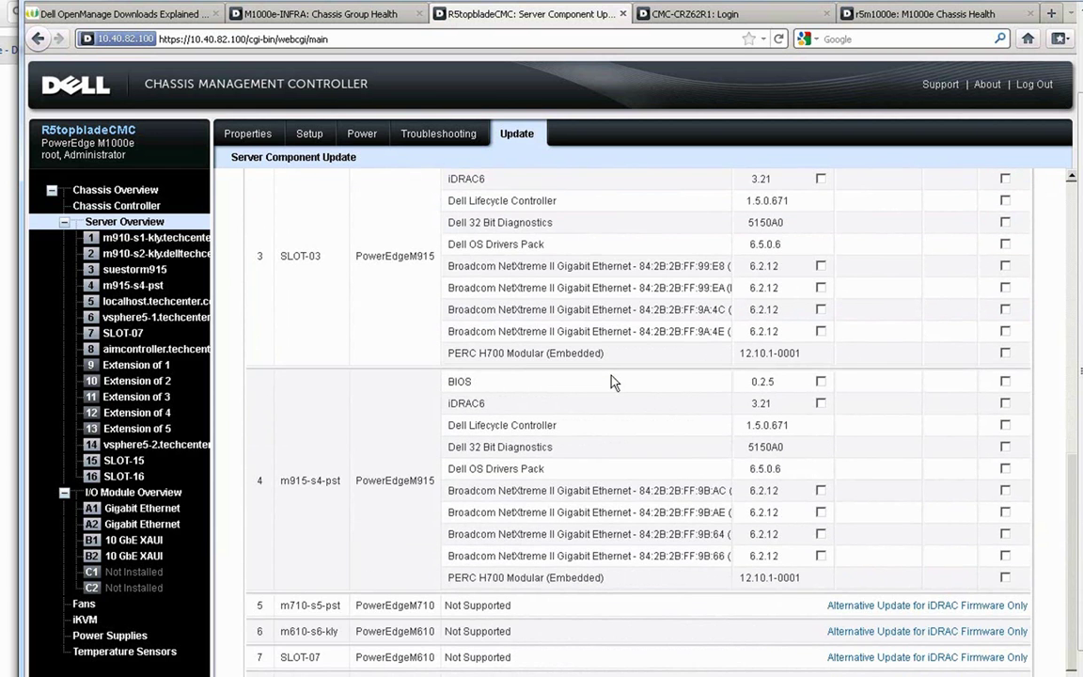
{"action": "scroll", "coordinate": [606, 391], "scroll_direction": "down", "scroll_amount": 2}
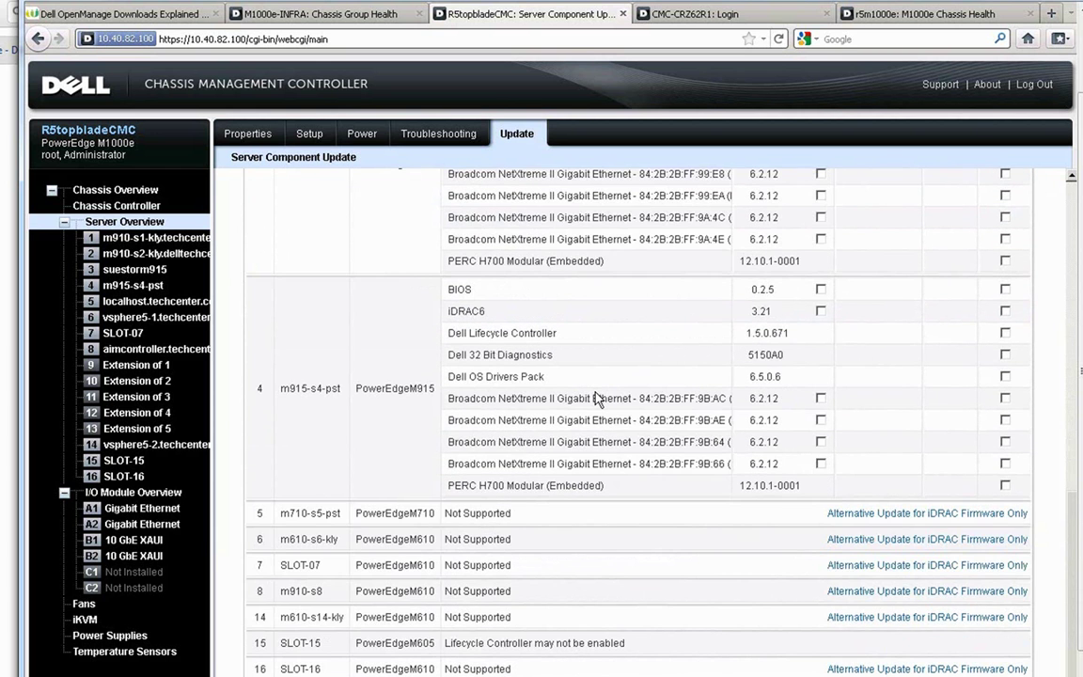
{"action": "scroll", "coordinate": [596, 394], "scroll_direction": "up", "scroll_amount": 4}
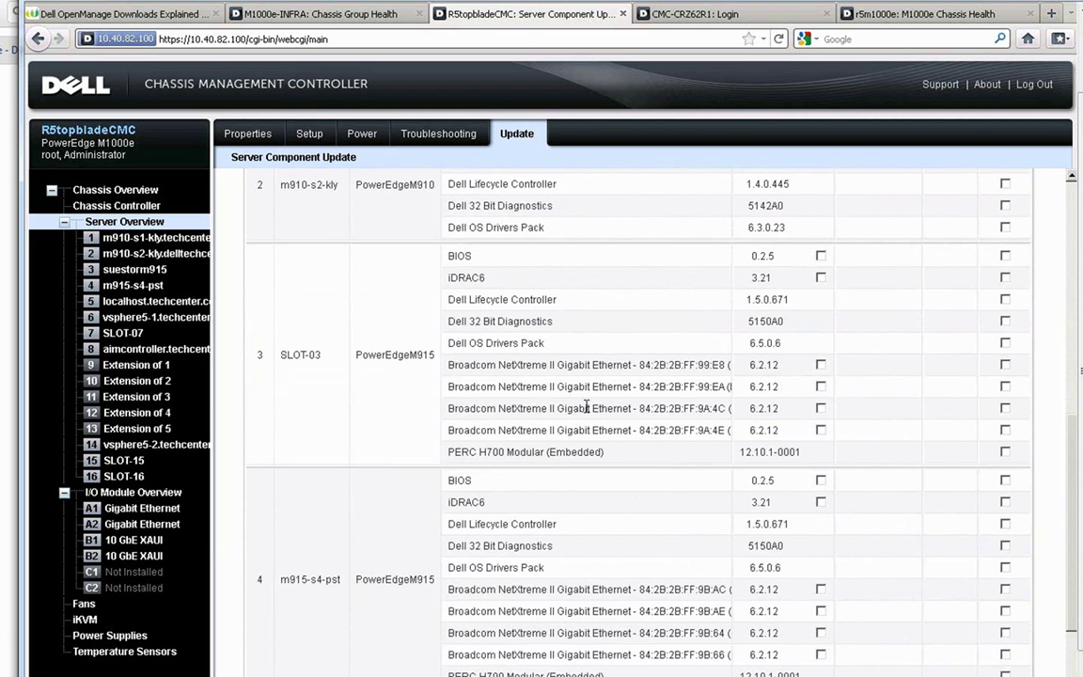
{"action": "scroll", "coordinate": [584, 414], "scroll_direction": "up", "scroll_amount": 6}
{"action": "scroll", "coordinate": [583, 419], "scroll_direction": "up", "scroll_amount": 6}
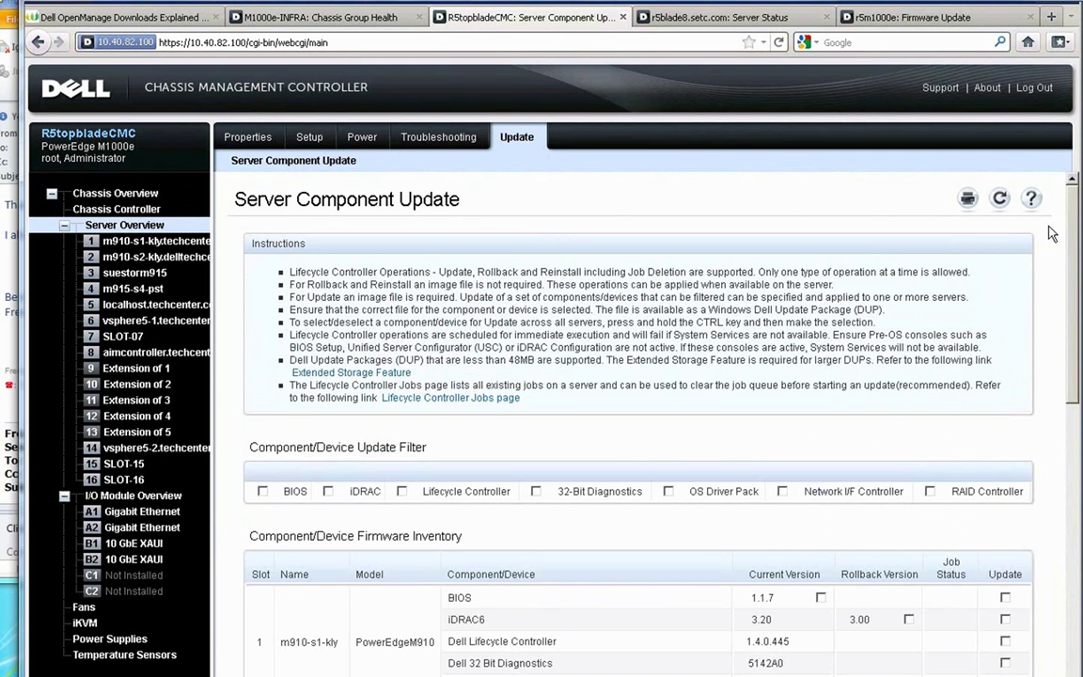
Step: Filter the component inventory by Lifecycle Controller and select the PowerEdge M910 servers in slots 1 and 2 for update
{"action": "scroll", "coordinate": [1052, 233], "scroll_direction": "down", "scroll_amount": 5}
{"action": "left_click_drag", "start_coordinate": [1072, 329], "coordinate": [1074, 353]}
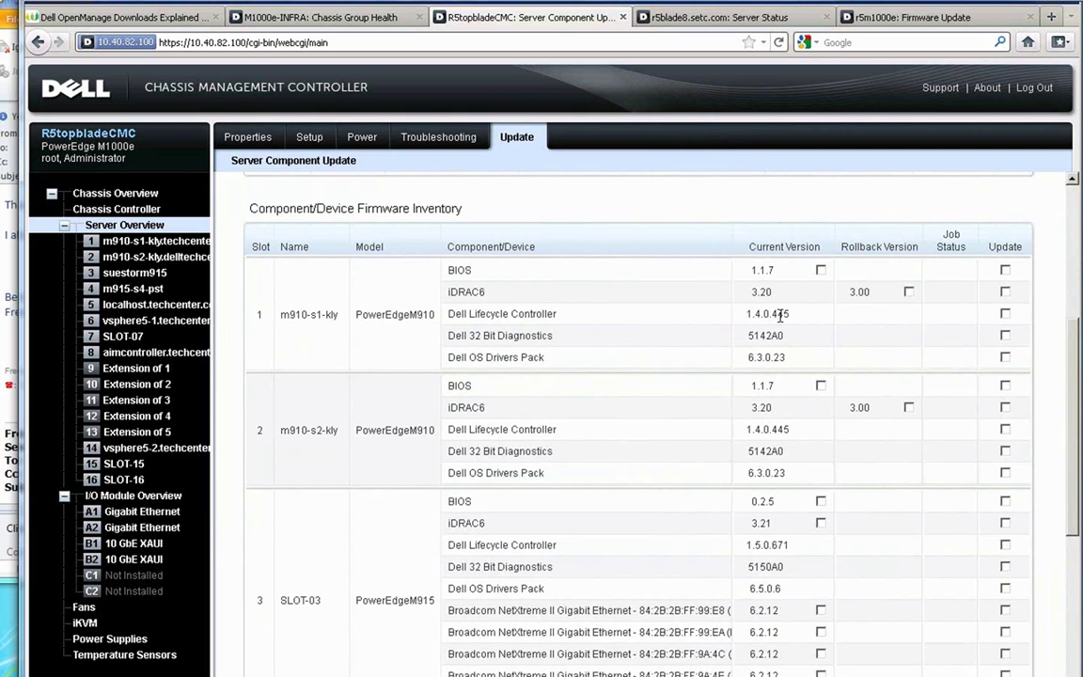
{"action": "scroll", "coordinate": [1072, 353], "scroll_direction": "up", "scroll_amount": 2}
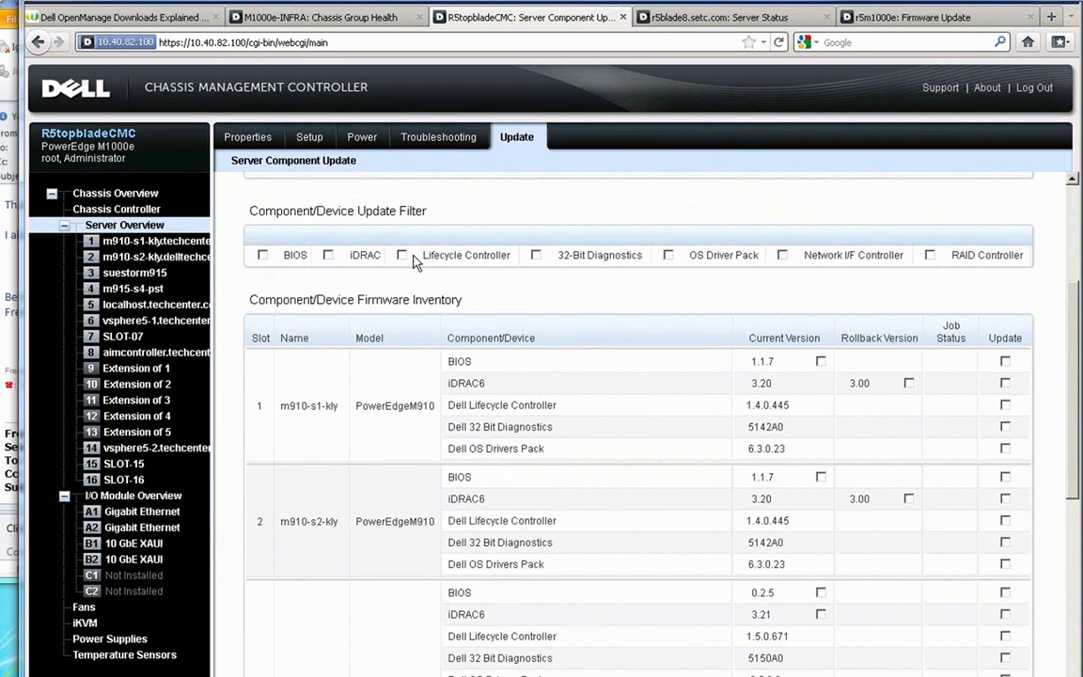
{"action": "left_click", "coordinate": [401, 252]}
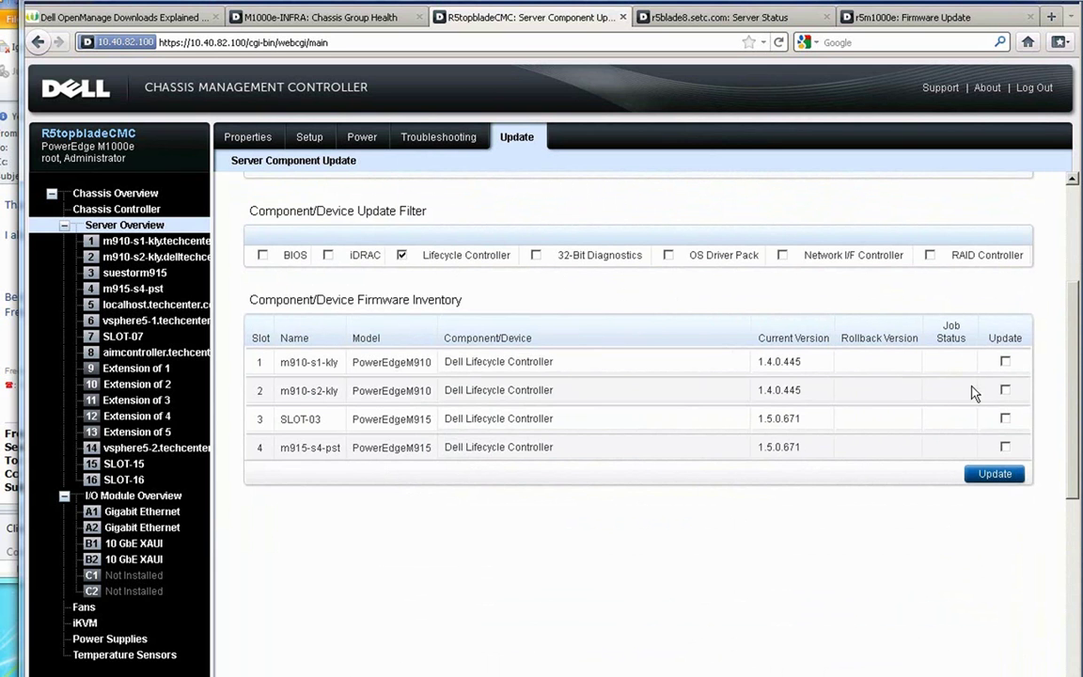
{"action": "left_click", "coordinate": [1005, 361]}
{"action": "left_click", "coordinate": [1005, 390]}
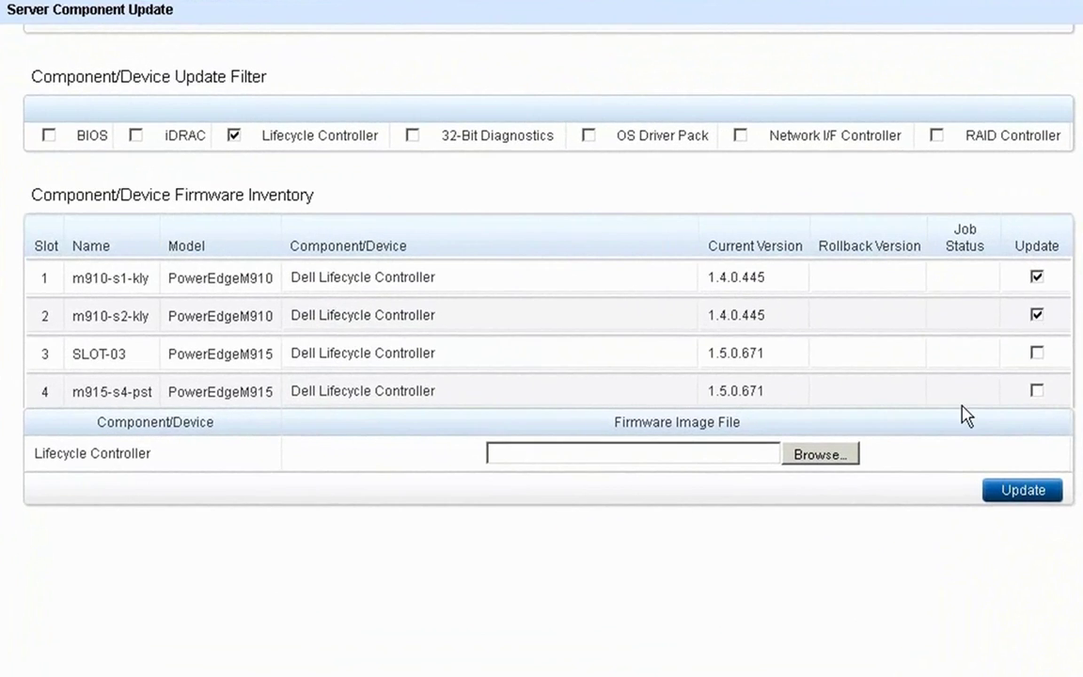
Step: Choose LC_APP_WIN_R296663.EXE from C:\drivers\LC as the Lifecycle Controller firmware image and start the update on the selected servers
{"action": "left_click", "coordinate": [827, 458]}
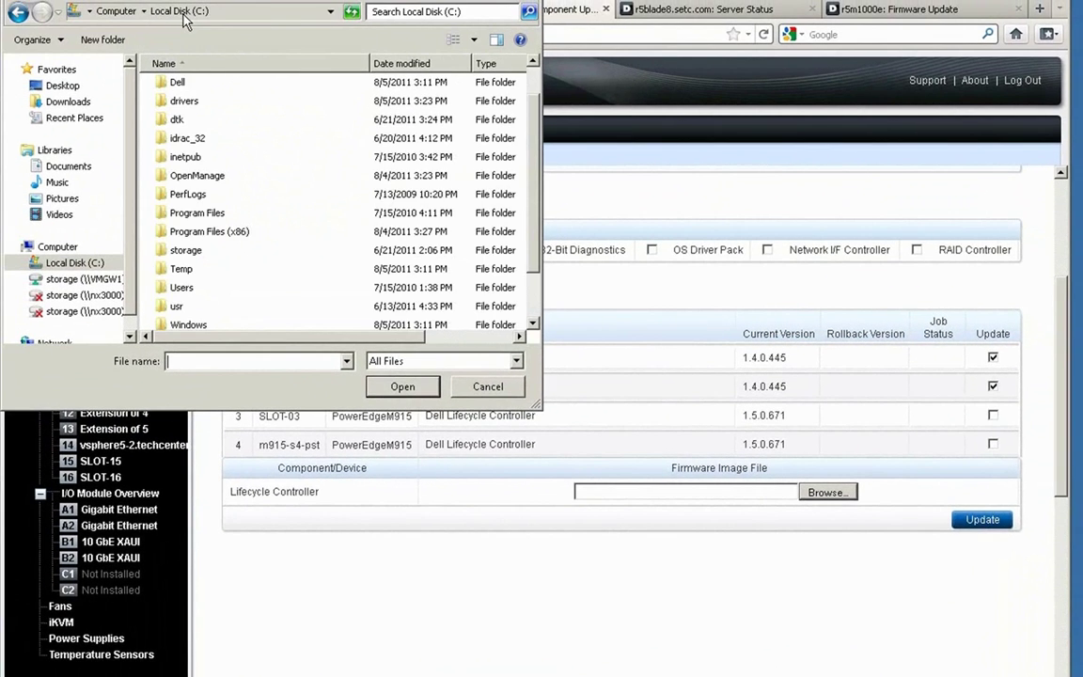
{"action": "double_click", "coordinate": [179, 101]}
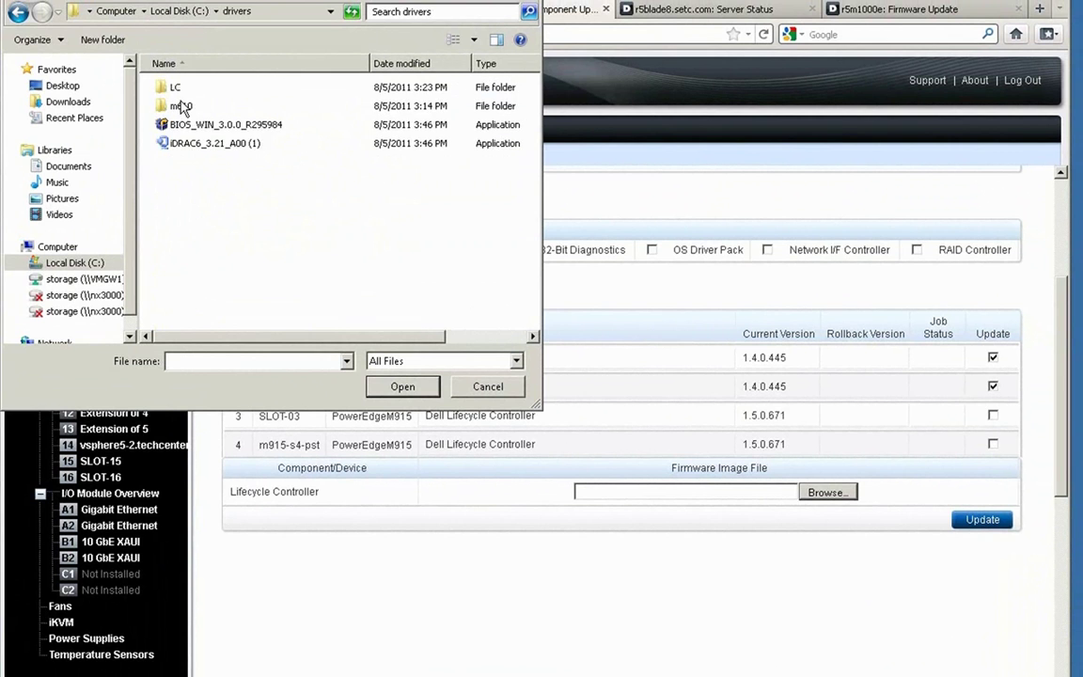
{"action": "double_click", "coordinate": [179, 87]}
{"action": "left_click", "coordinate": [188, 85]}
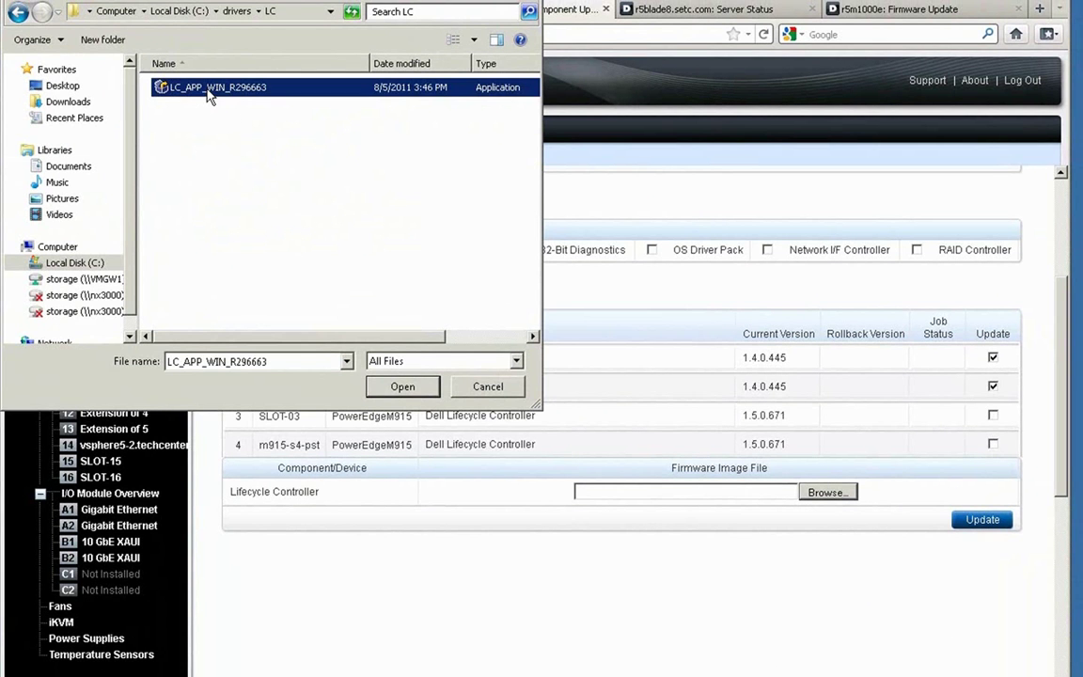
{"action": "left_click", "coordinate": [401, 386]}
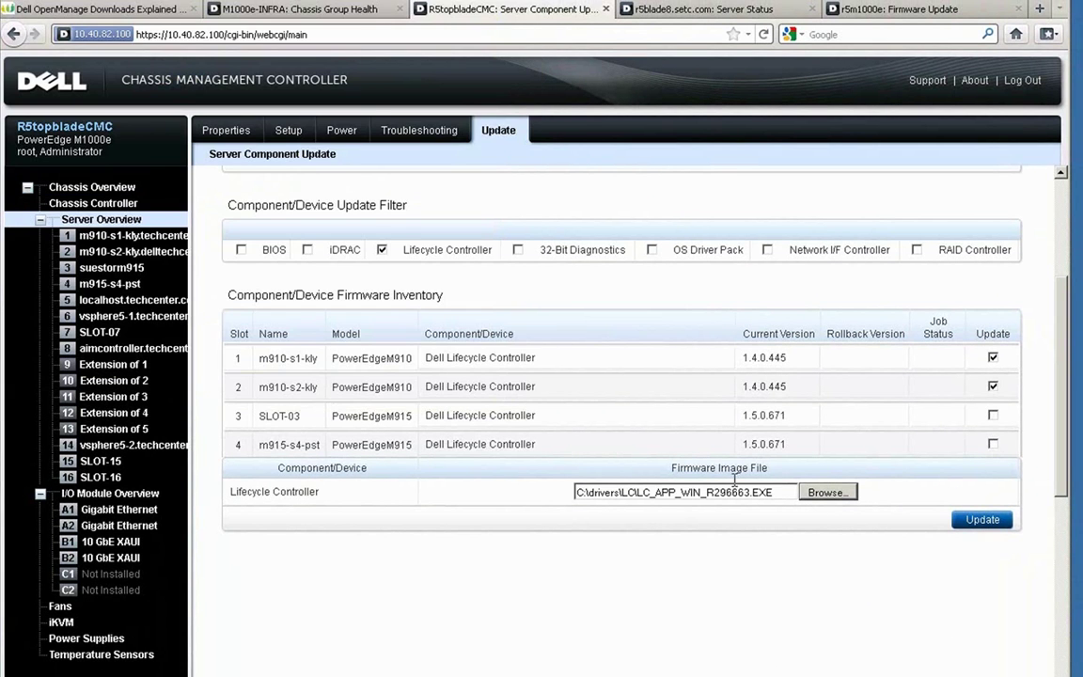
{"action": "left_click", "coordinate": [993, 525]}
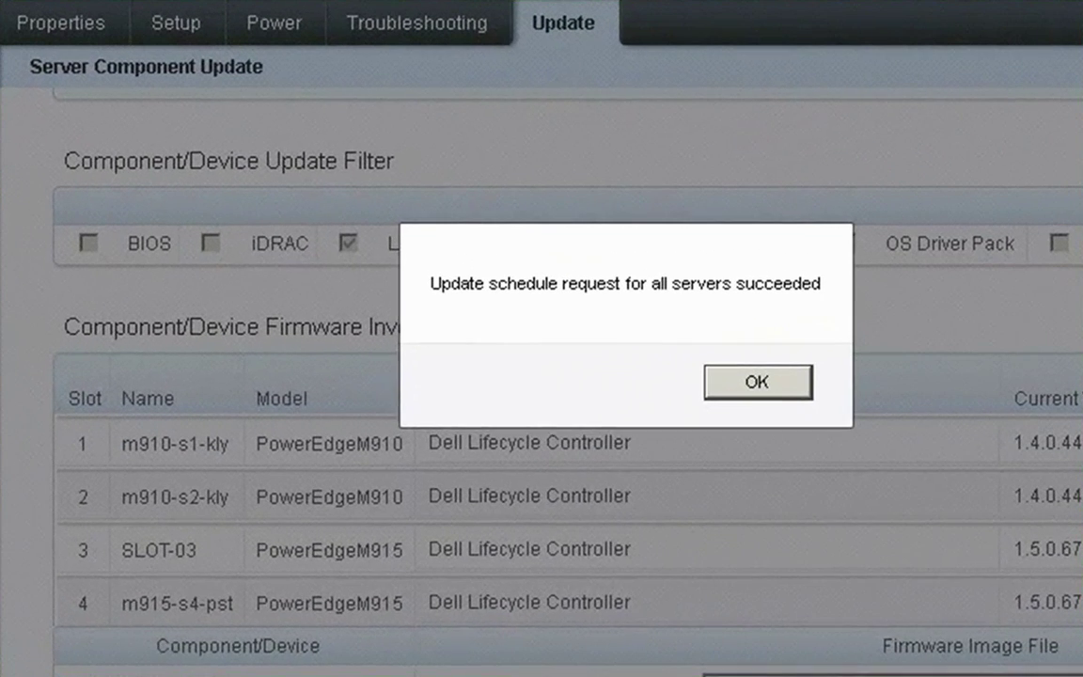
{"action": "left_click", "coordinate": [787, 381]}
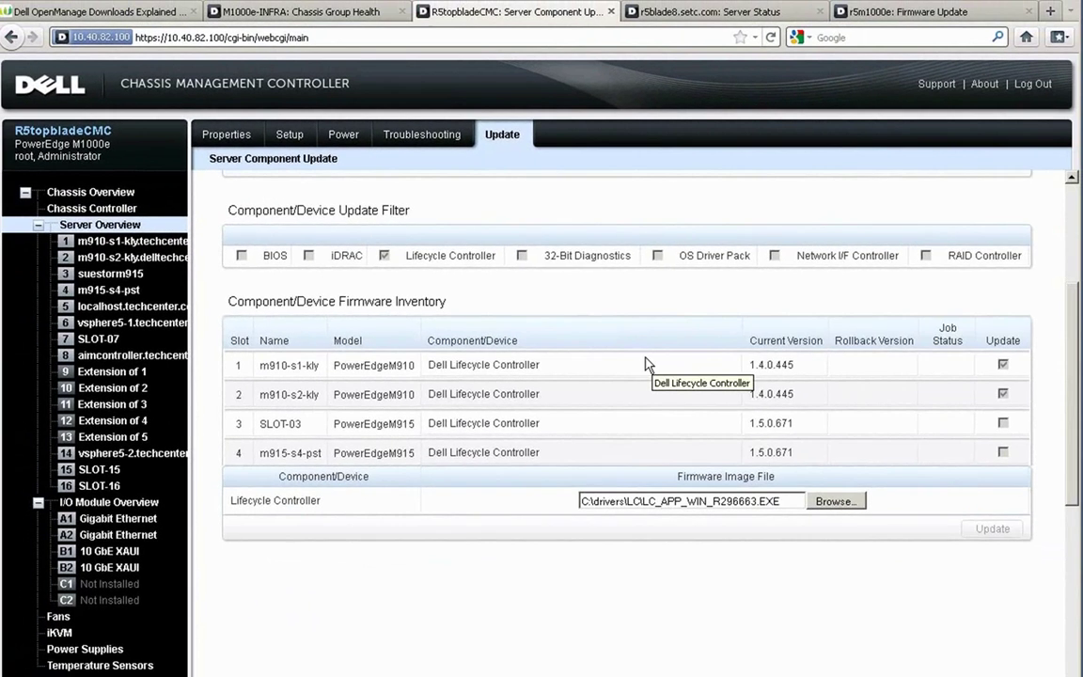
Step: Reload the Server Component Update page and check the current Lifecycle Controller versions of the servers in slots 1 and 2
{"action": "scroll", "coordinate": [645, 365], "scroll_direction": "up", "scroll_amount": 4}
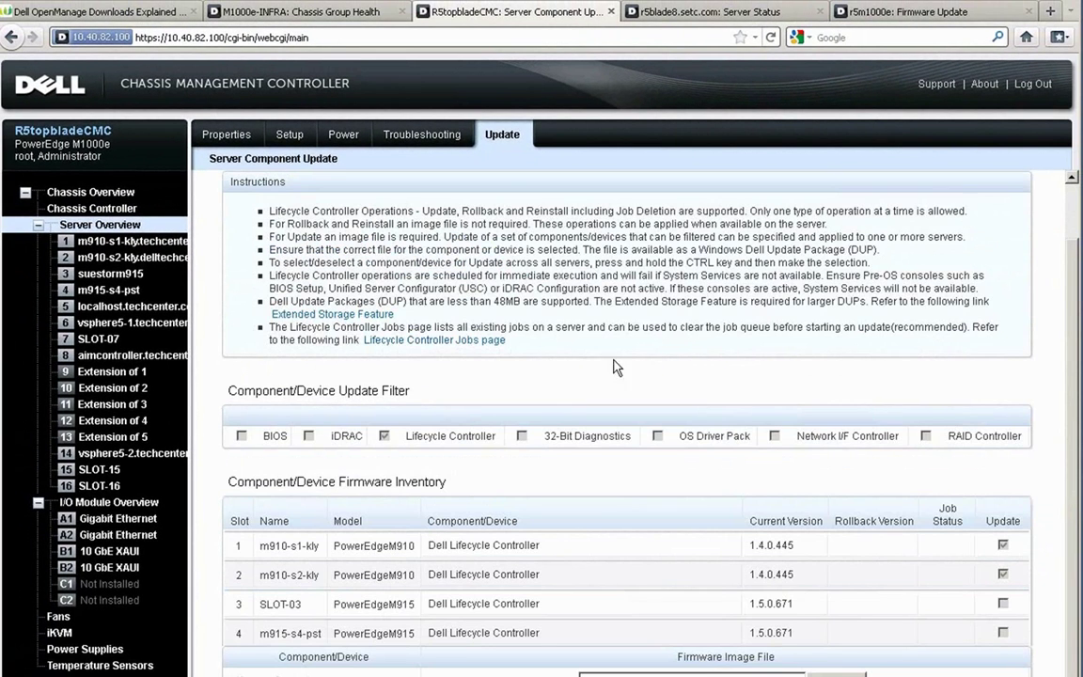
{"action": "left_click", "coordinate": [506, 138]}
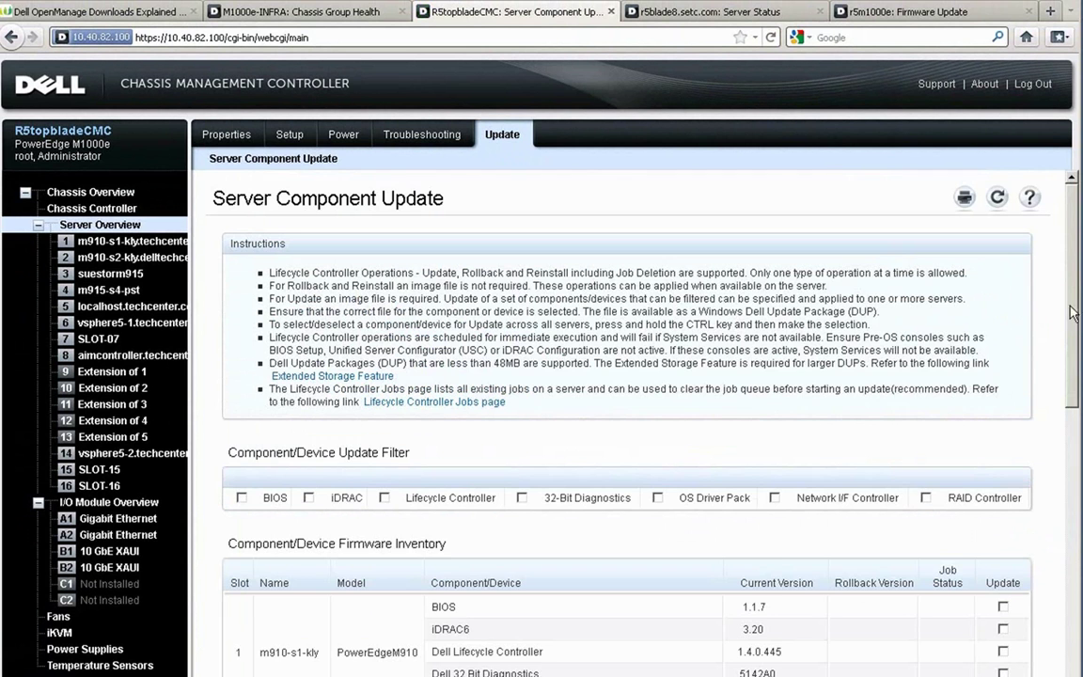
{"action": "left_click_drag", "start_coordinate": [1070, 313], "coordinate": [1078, 365]}
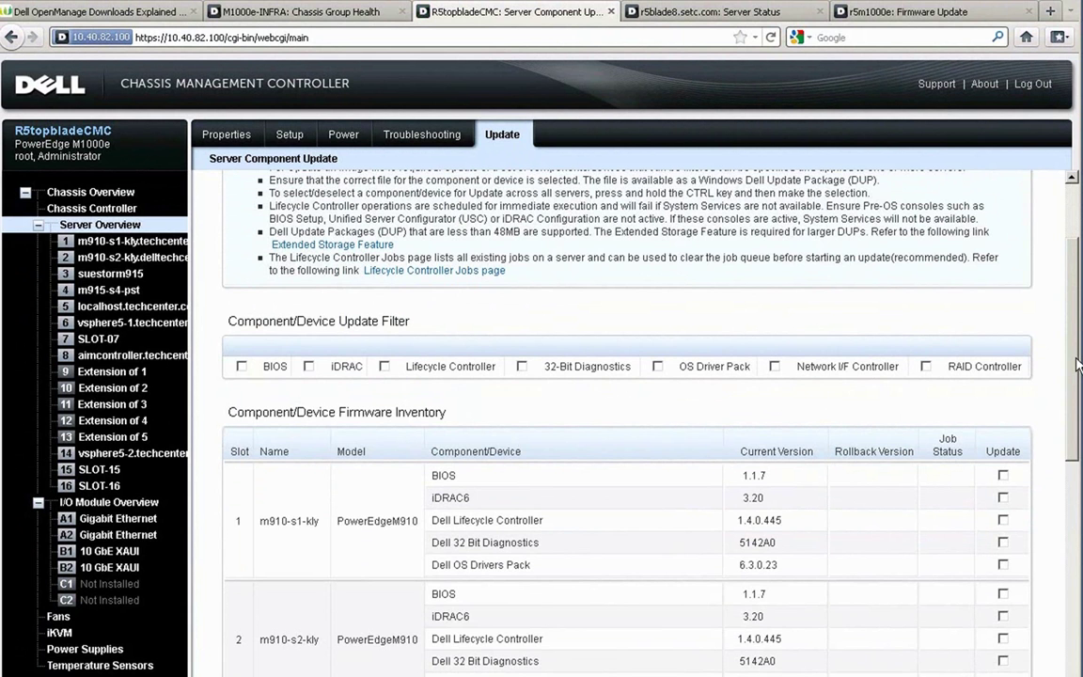
{"action": "mouse_move", "coordinate": [1077, 368]}
{"action": "left_mouse_down"}
{"action": "mouse_move", "coordinate": [1069, 468]}
{"action": "mouse_move", "coordinate": [1071, 380]}
{"action": "left_mouse_up"}
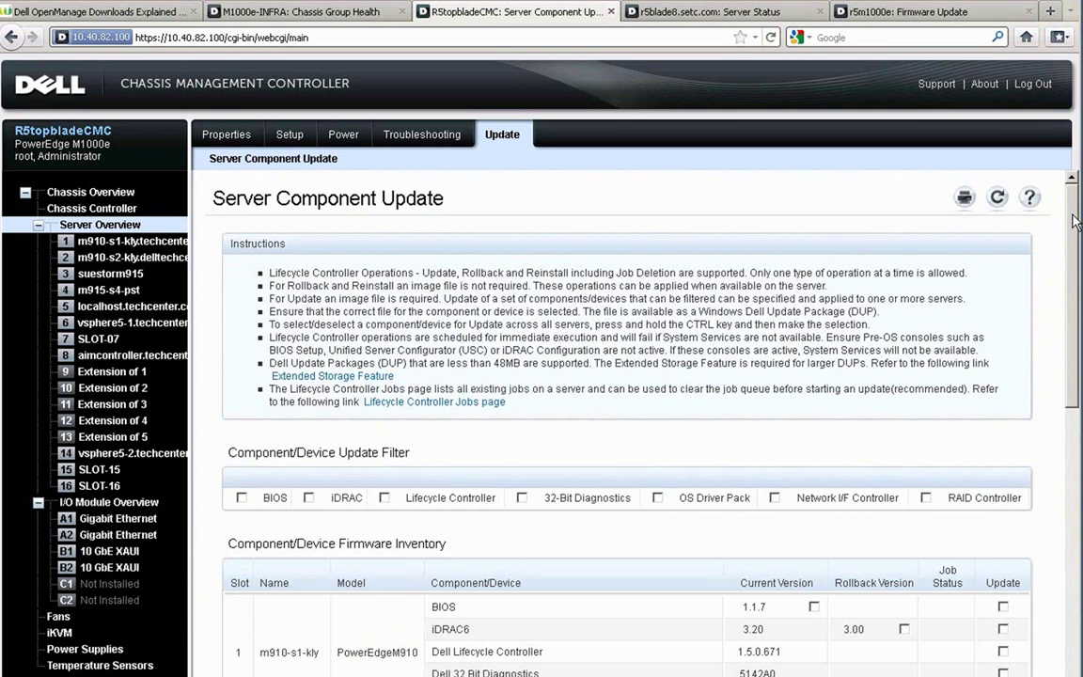
{"action": "left_click_drag", "start_coordinate": [1075, 224], "coordinate": [1069, 334]}
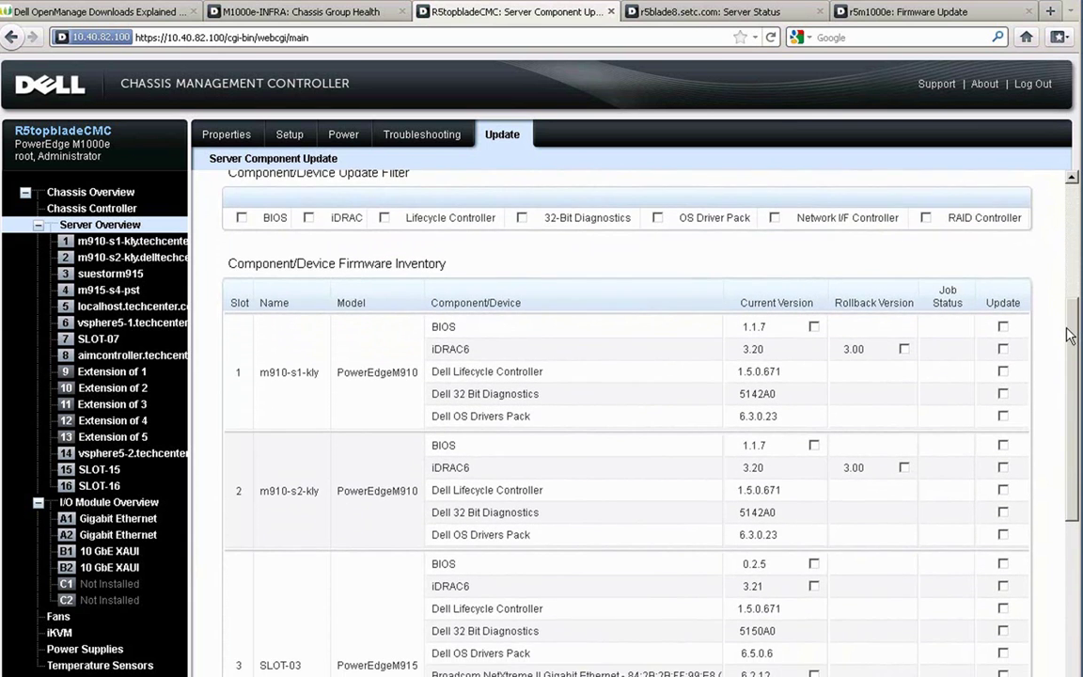
{"action": "left_click", "coordinate": [384, 218]}
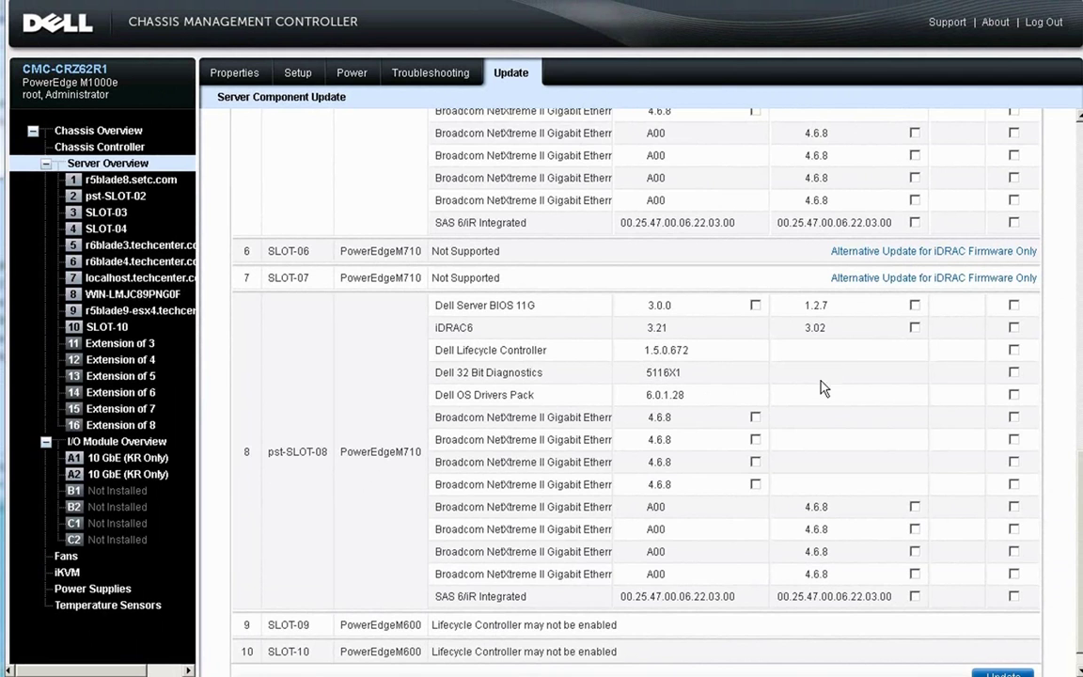
Step: Select the iDRAC6 and BIOS of the slot 8 PowerEdge M710 for rollback, and clear both selections again
{"action": "scroll", "coordinate": [821, 406], "scroll_direction": "down", "scroll_amount": 1}
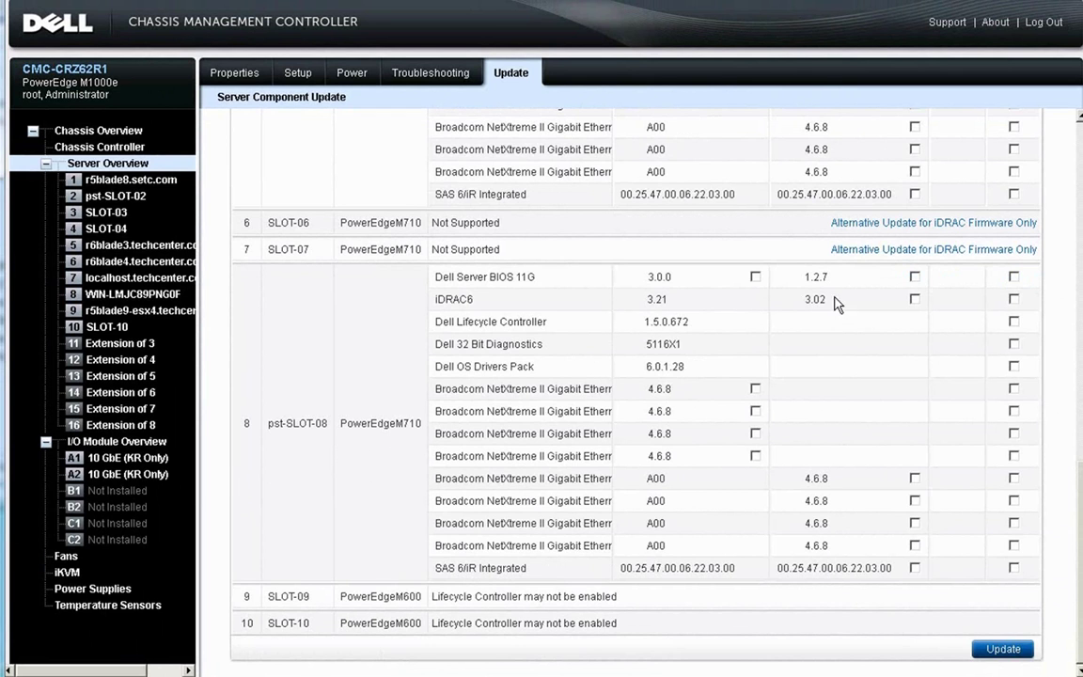
{"action": "left_click", "coordinate": [915, 299]}
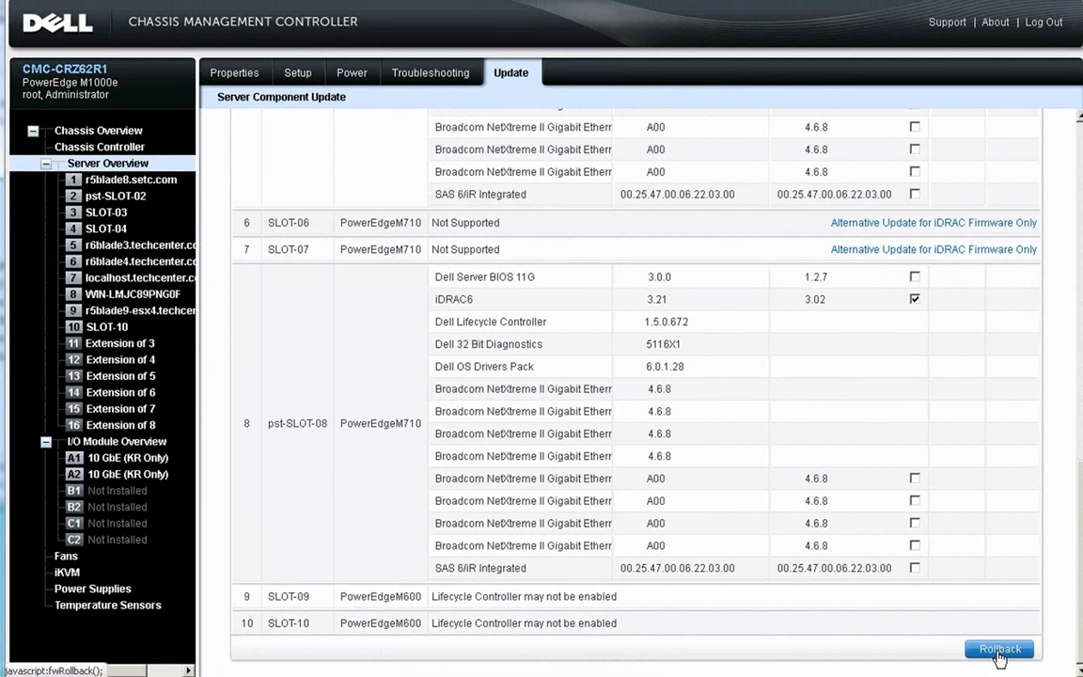
{"action": "left_click", "coordinate": [915, 276]}
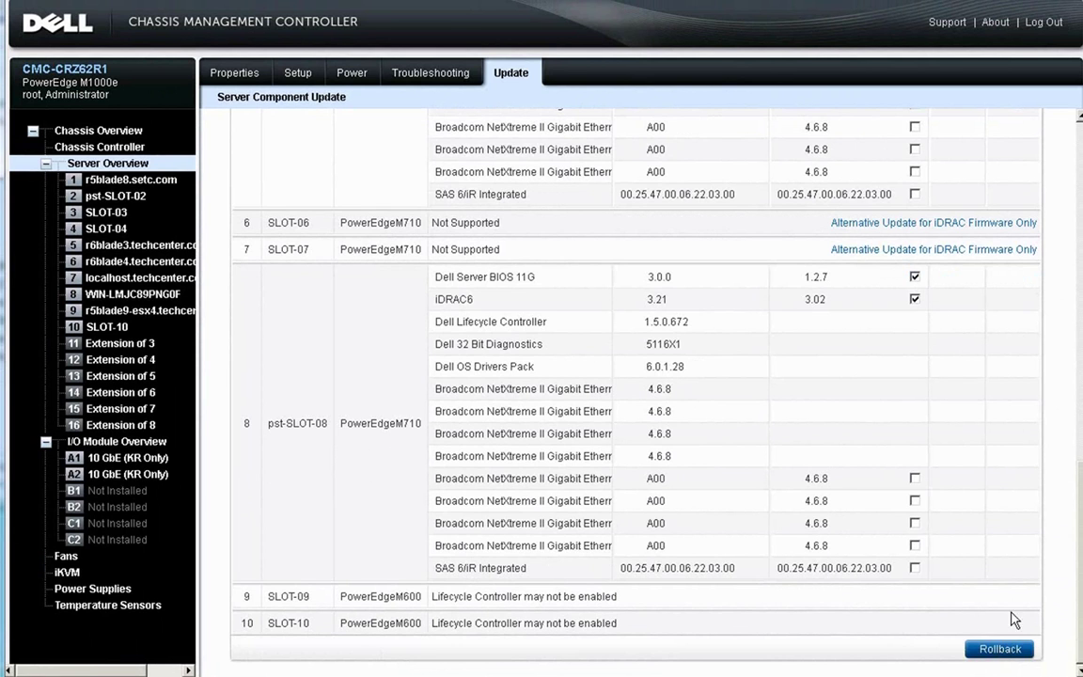
{"action": "left_click", "coordinate": [915, 299]}
{"action": "left_click", "coordinate": [915, 276]}
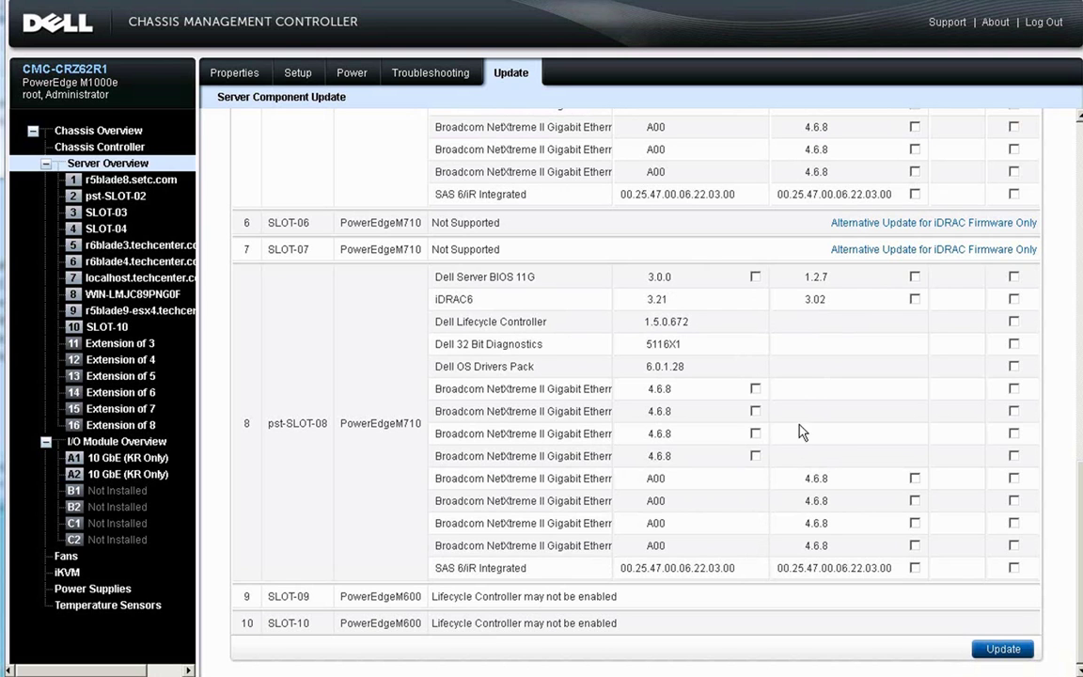
Step: Request a reinstall of the slot 8 server's BIOS 3.0.0, but decline both the forced reset and the scheduling for the next reboot
{"action": "left_click", "coordinate": [755, 278]}
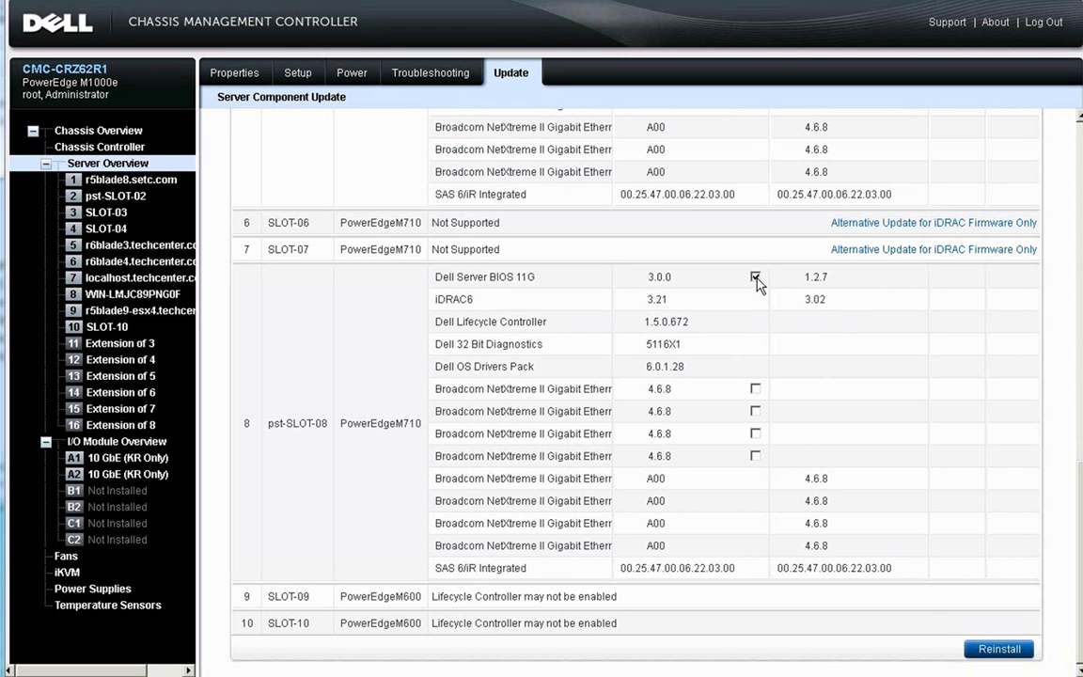
{"action": "left_click", "coordinate": [978, 649]}
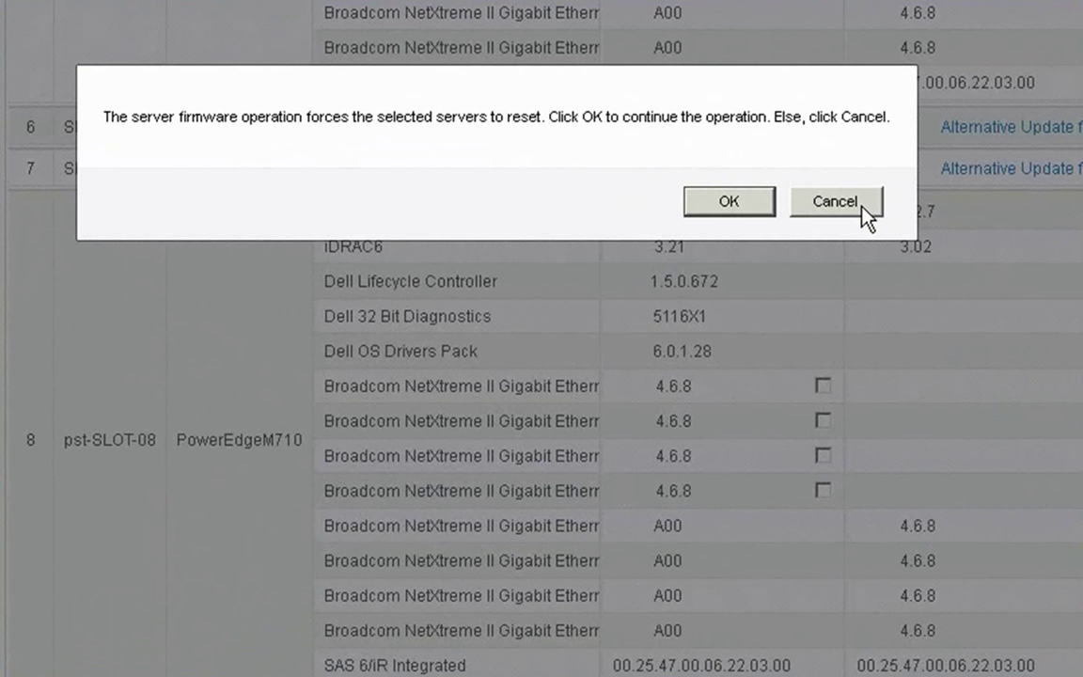
{"action": "left_click", "coordinate": [863, 208]}
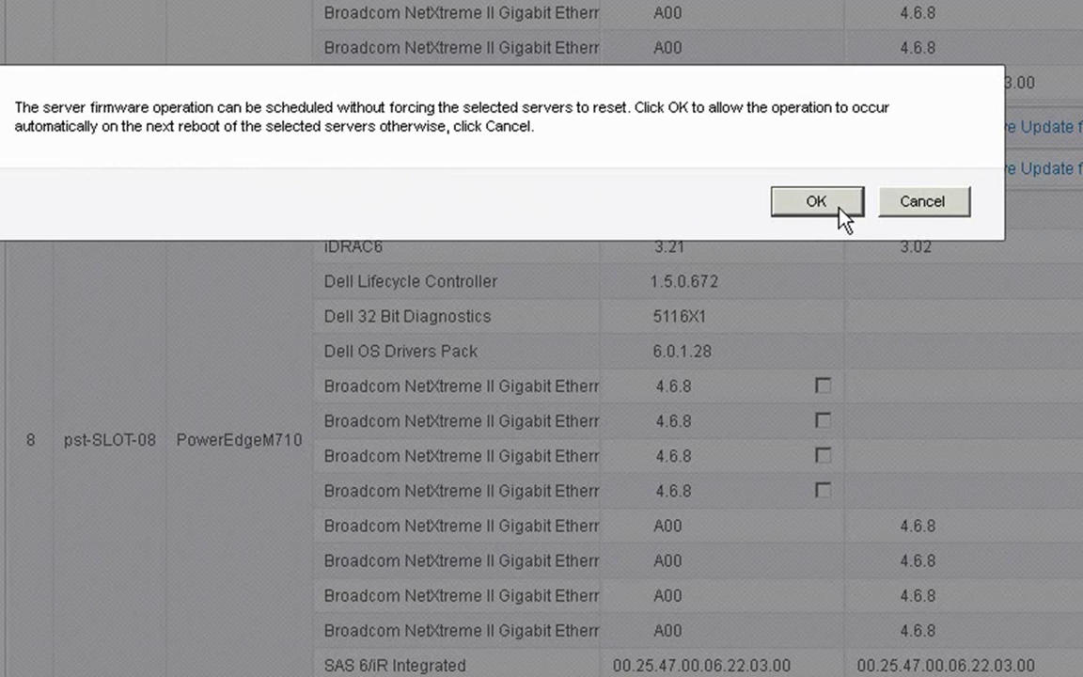
{"action": "left_click", "coordinate": [931, 203]}
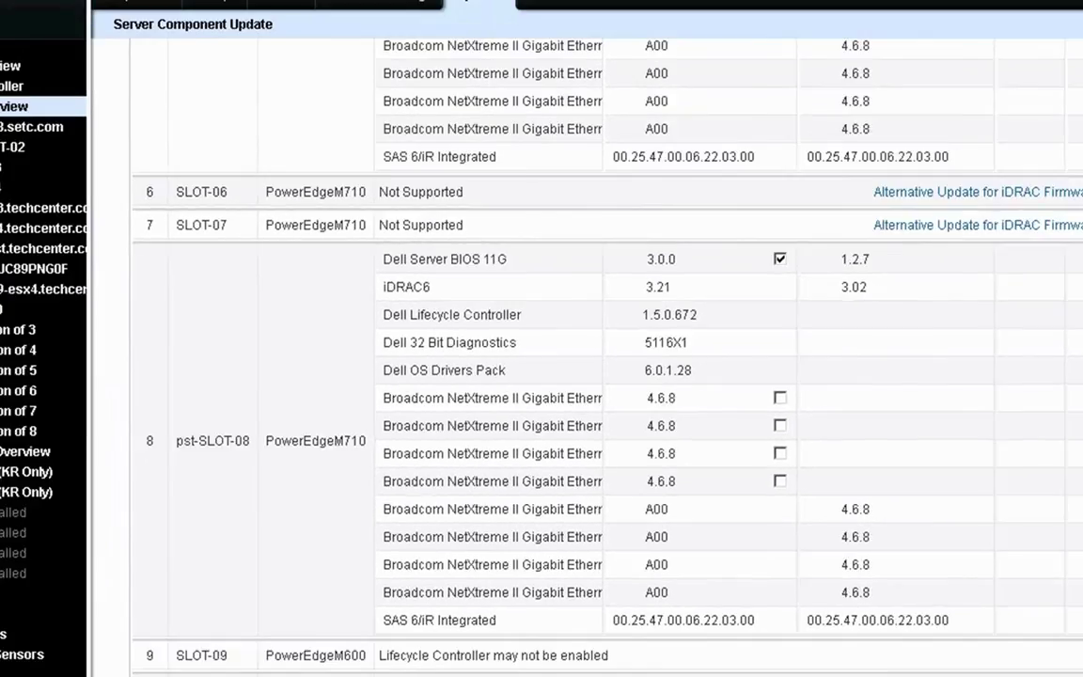
{"action": "scroll", "coordinate": [1046, 266], "scroll_direction": "up", "scroll_amount": 10}
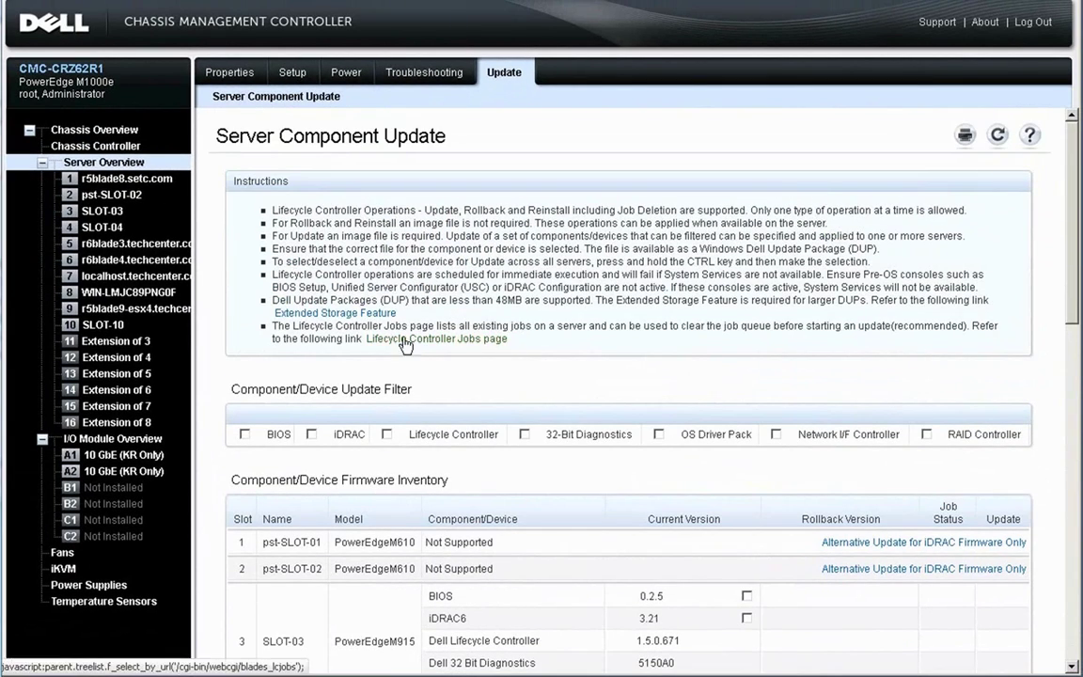
Step: Open the Lifecycle Controller Jobs page from the update instructions and check the servers' job list and the available run operations
{"action": "left_click_drag", "start_coordinate": [271, 326], "coordinate": [612, 343]}
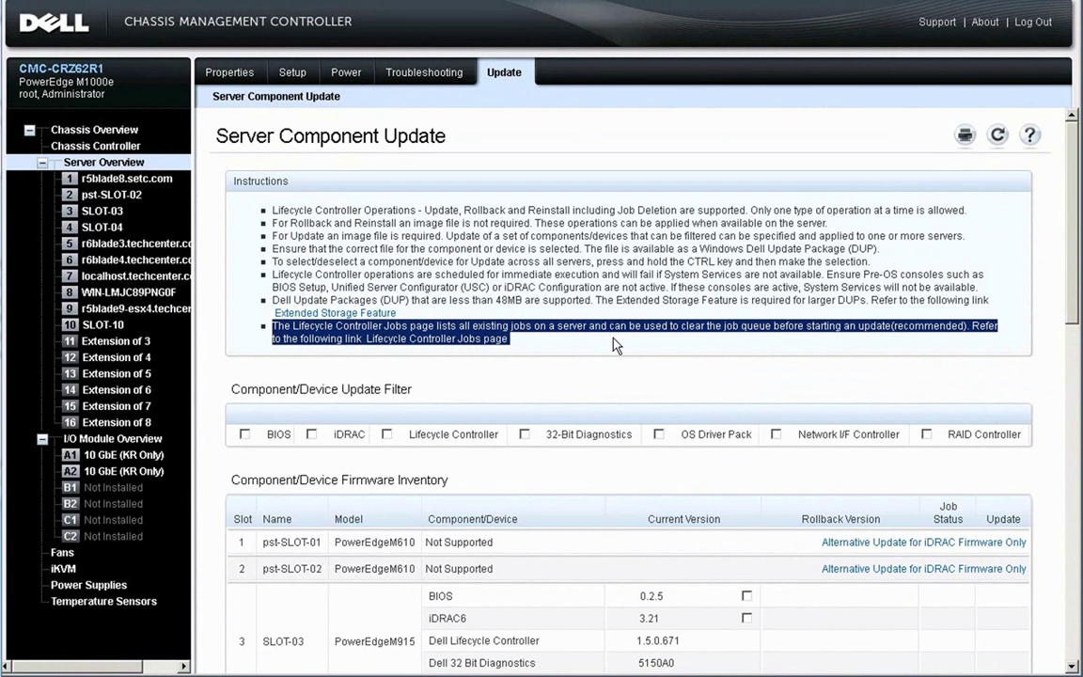
{"action": "left_click", "coordinate": [616, 345]}
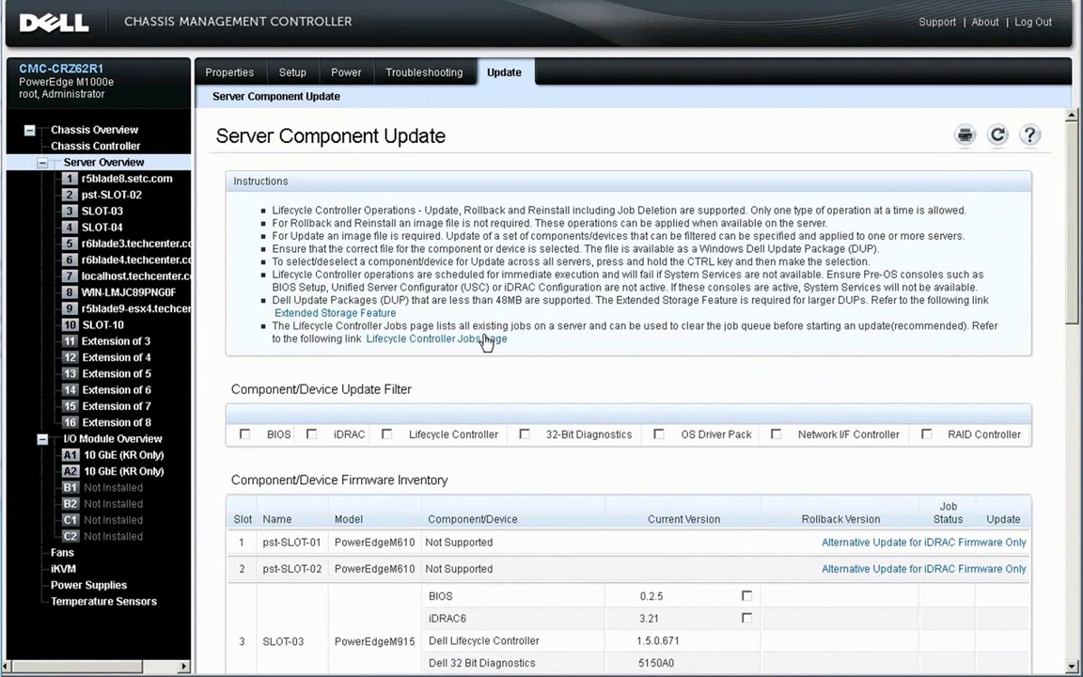
{"action": "left_click", "coordinate": [444, 340]}
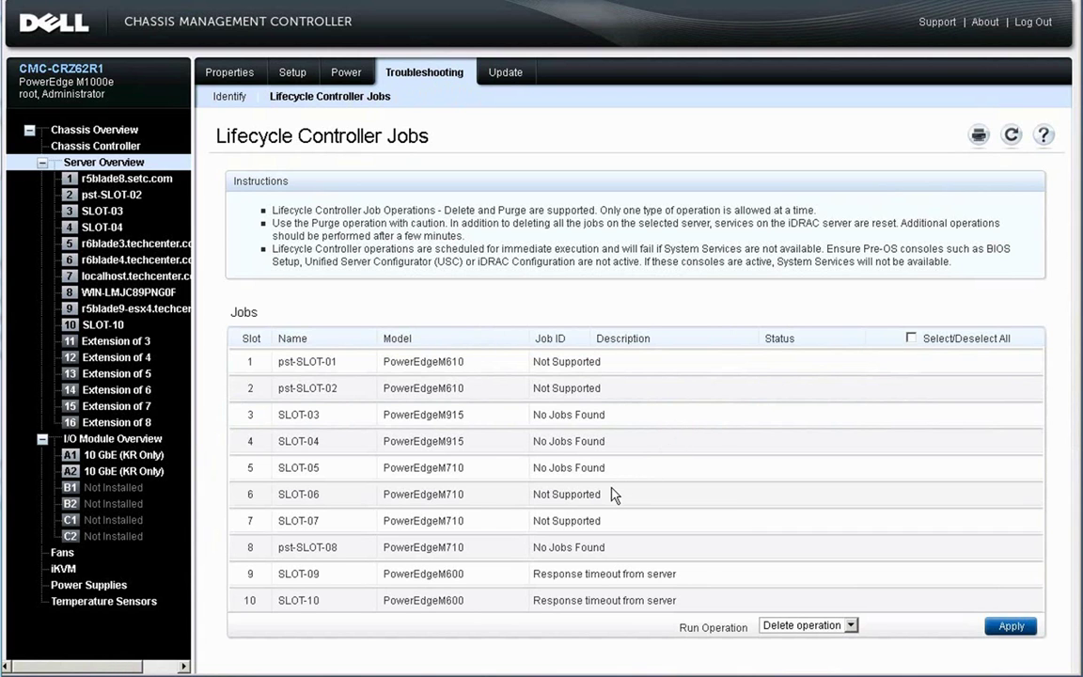
{"action": "left_click", "coordinate": [848, 626]}
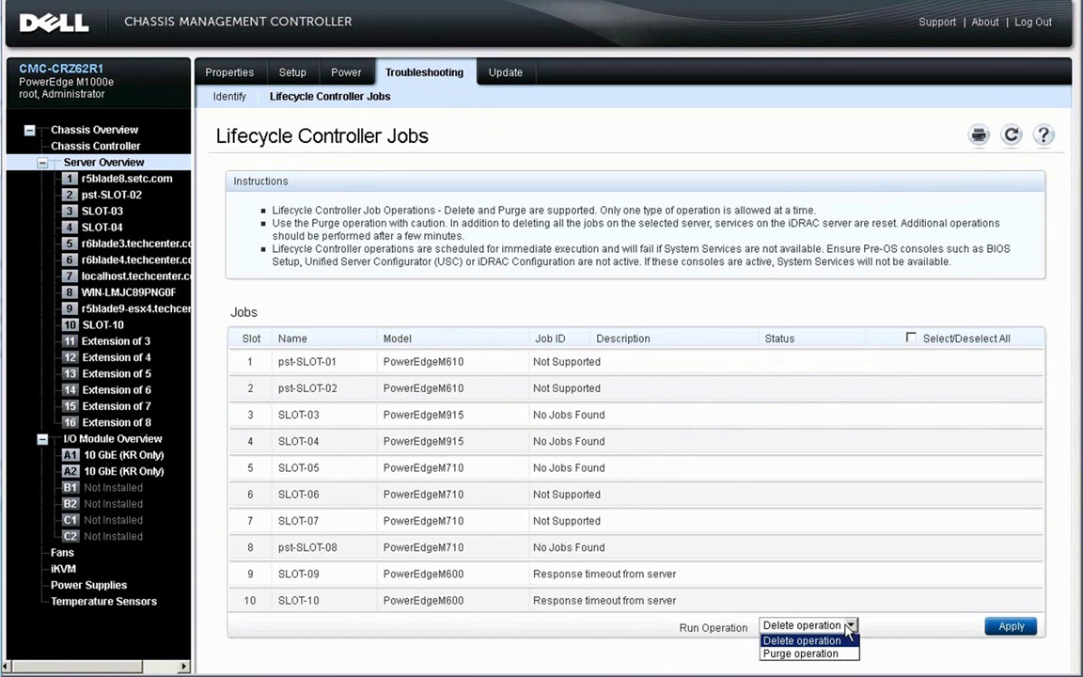
{"action": "left_click", "coordinate": [829, 498]}
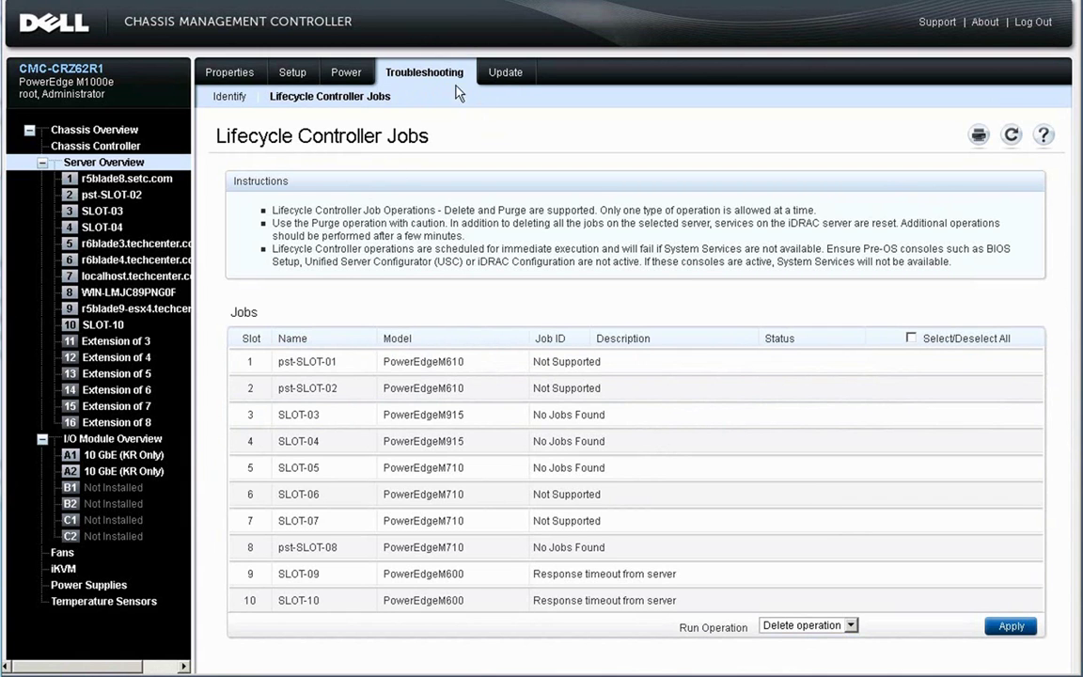
Step: Roll back the slot 8 PowerEdge M710's BIOS to 1.2.7, declining the forced reset and scheduling the operation for the next reboot
{"action": "left_click", "coordinate": [503, 76]}
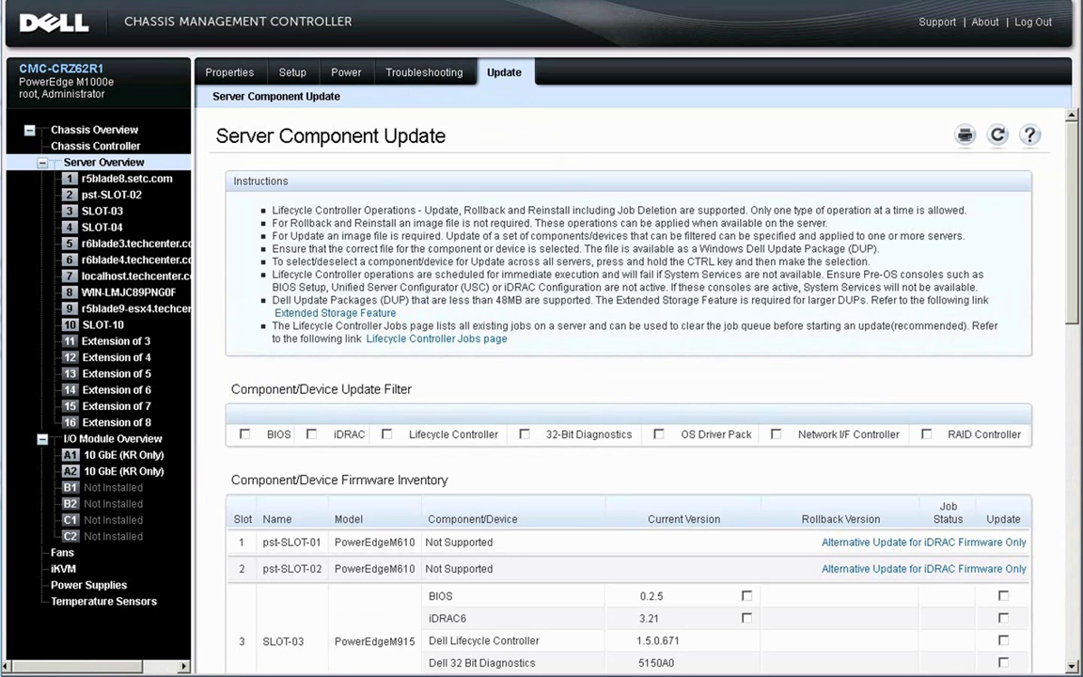
{"action": "left_click_drag", "start_coordinate": [1072, 240], "coordinate": [1065, 433]}
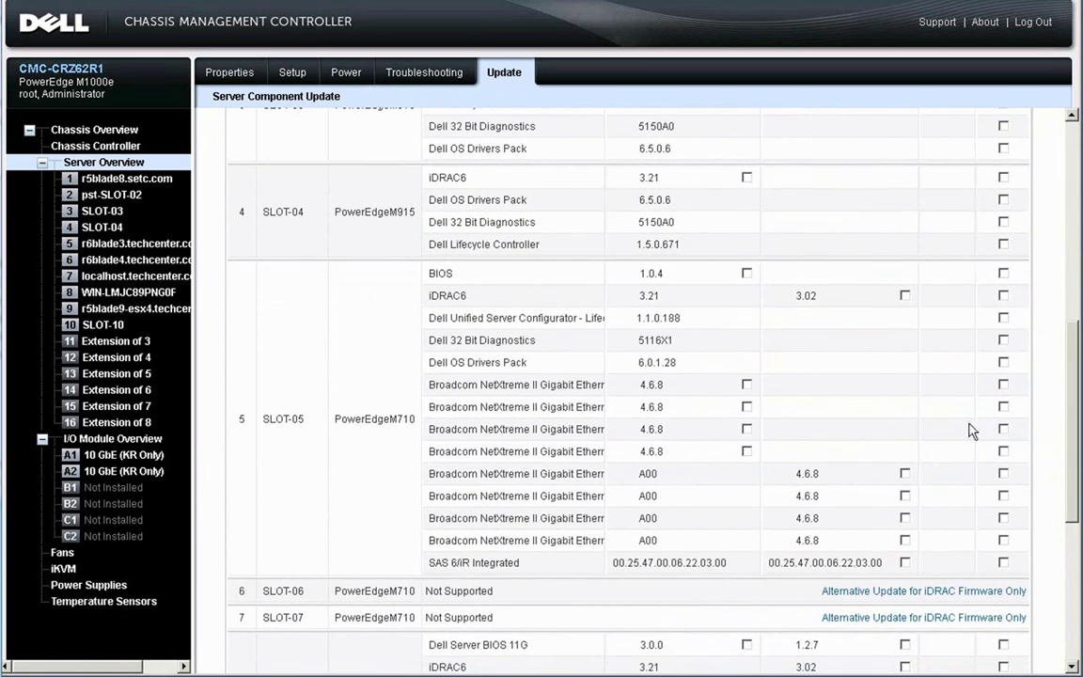
{"action": "scroll", "coordinate": [763, 433], "scroll_direction": "down", "scroll_amount": 3}
{"action": "scroll", "coordinate": [831, 459], "scroll_direction": "down", "scroll_amount": 1}
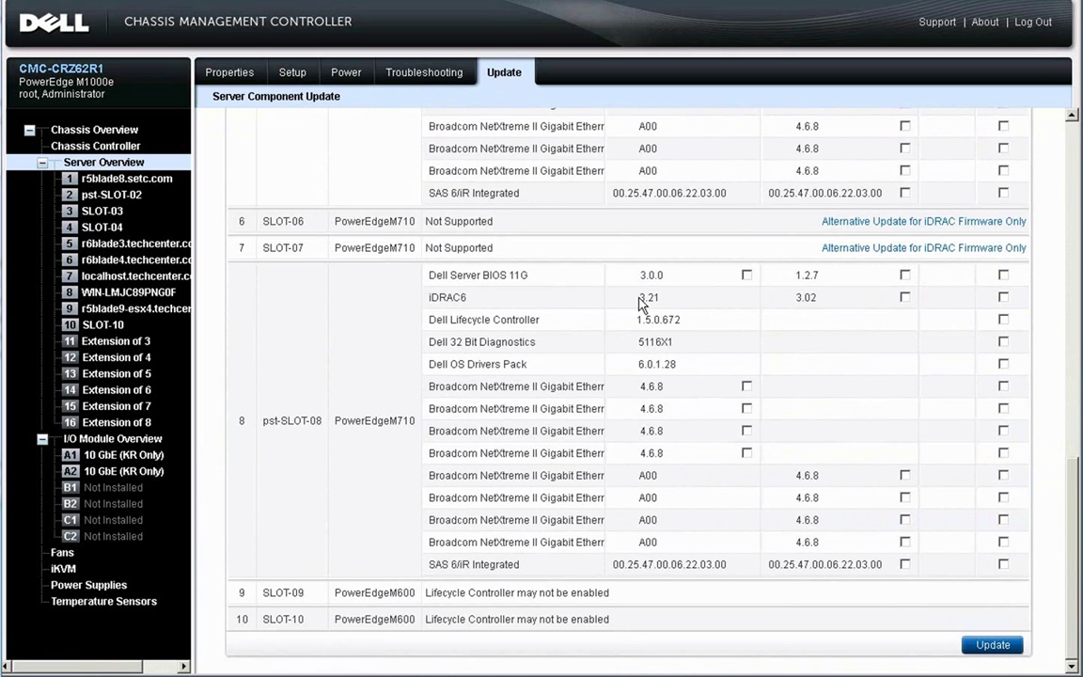
{"action": "left_click", "coordinate": [904, 275]}
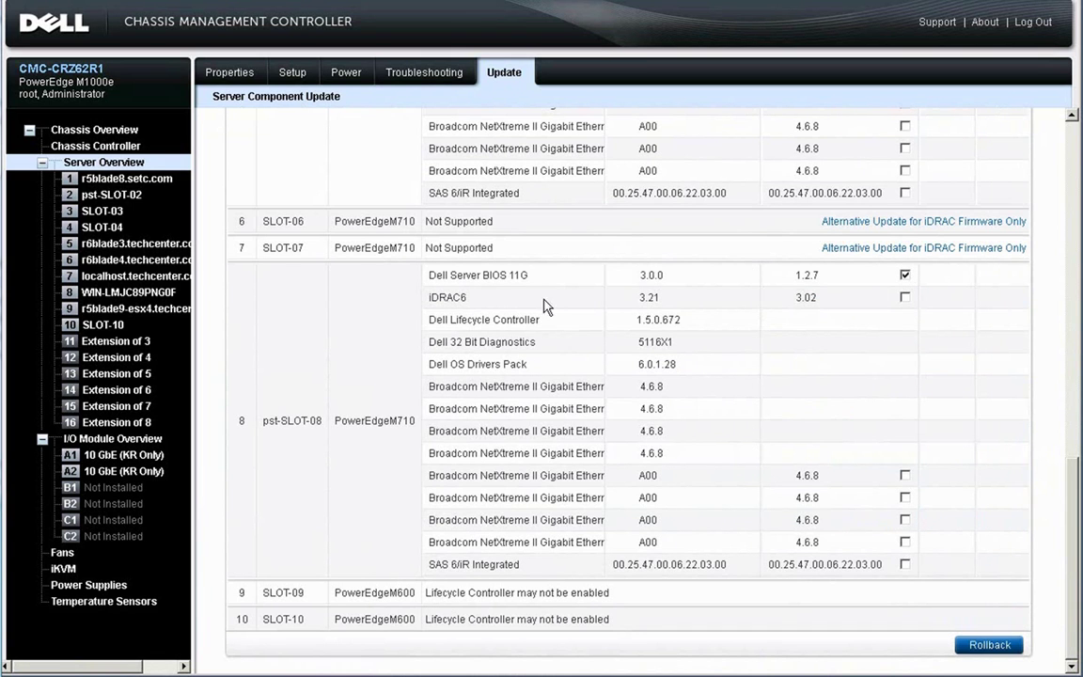
{"action": "left_click", "coordinate": [982, 645]}
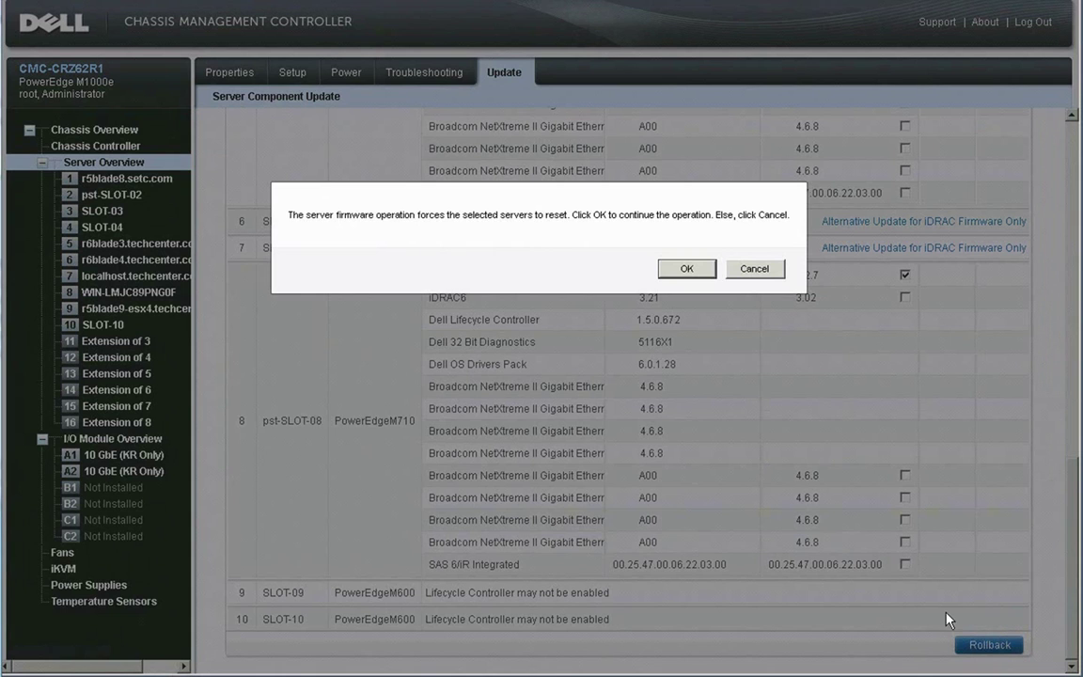
{"action": "left_click", "coordinate": [737, 273]}
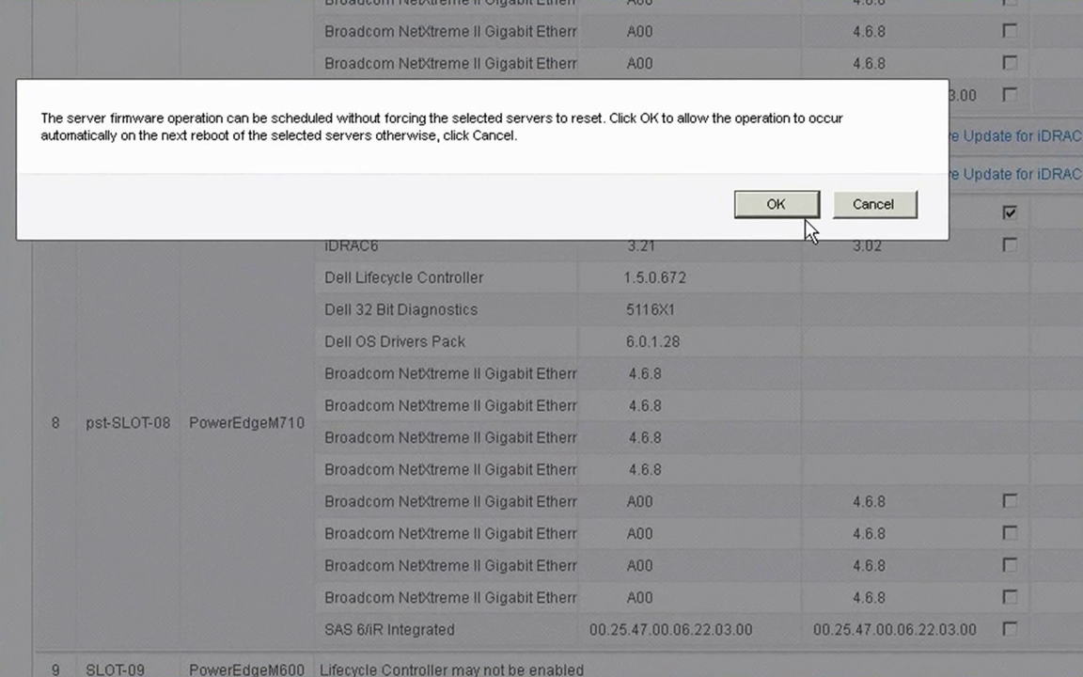
{"action": "left_click_drag", "start_coordinate": [808, 119], "coordinate": [228, 137]}
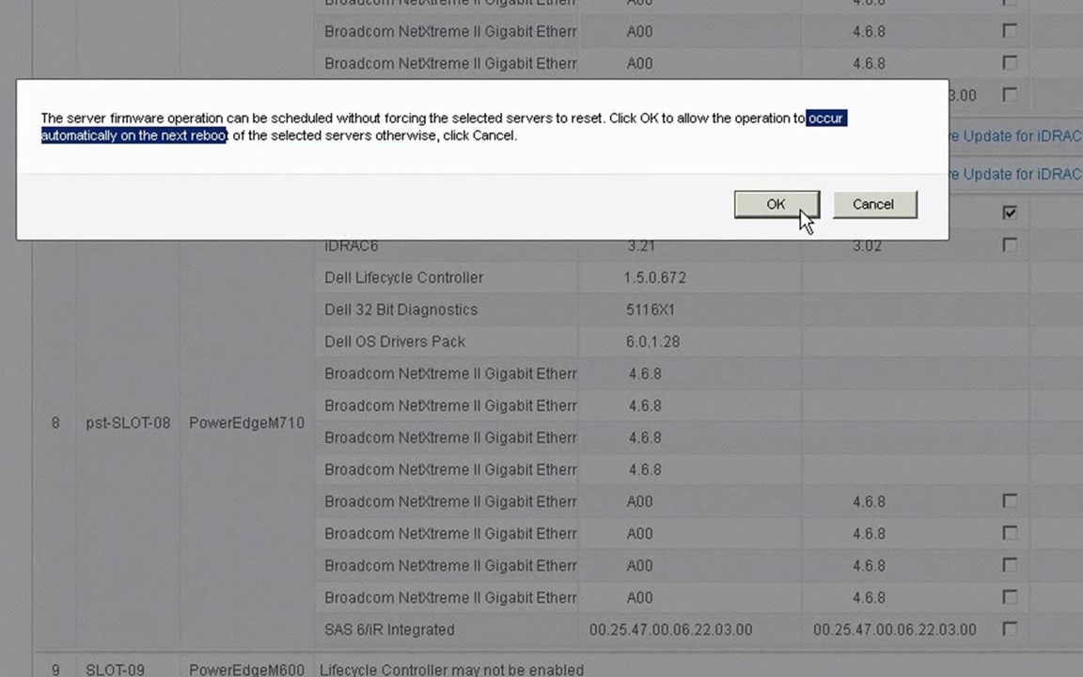
{"action": "left_click", "coordinate": [752, 207]}
Step: Delete the slot 8 server's BIOS rollback job on the Lifecycle Controller Jobs page, using the Delete operation
{"action": "left_click_drag", "start_coordinate": [1026, 495], "coordinate": [1026, 226]}
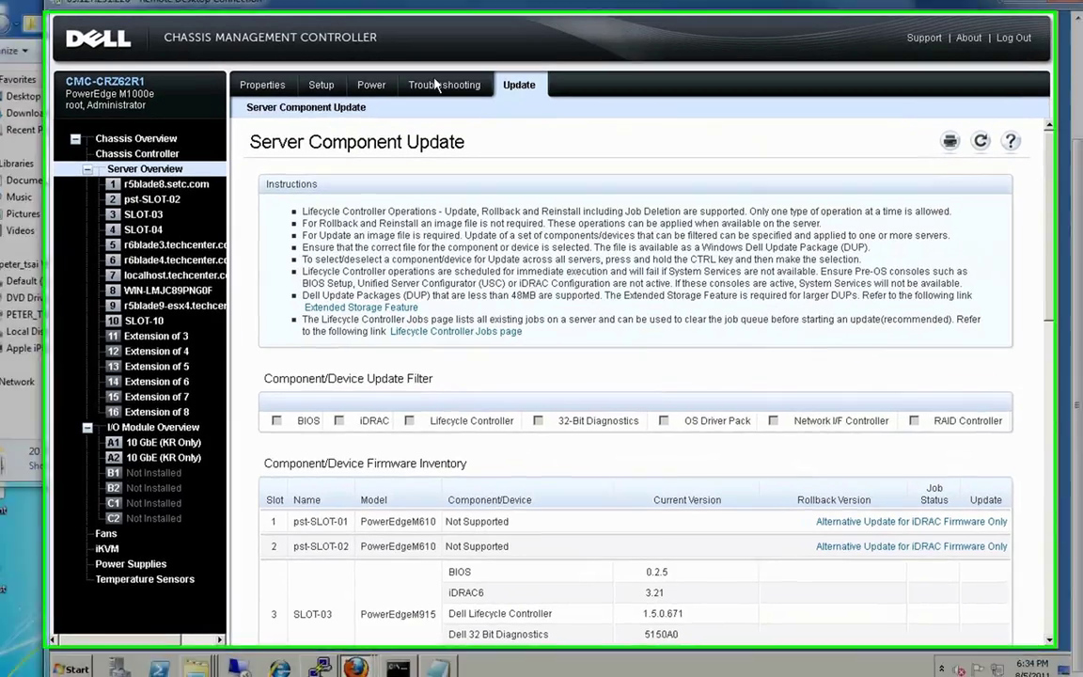
{"action": "mouse_move", "coordinate": [446, 96]}
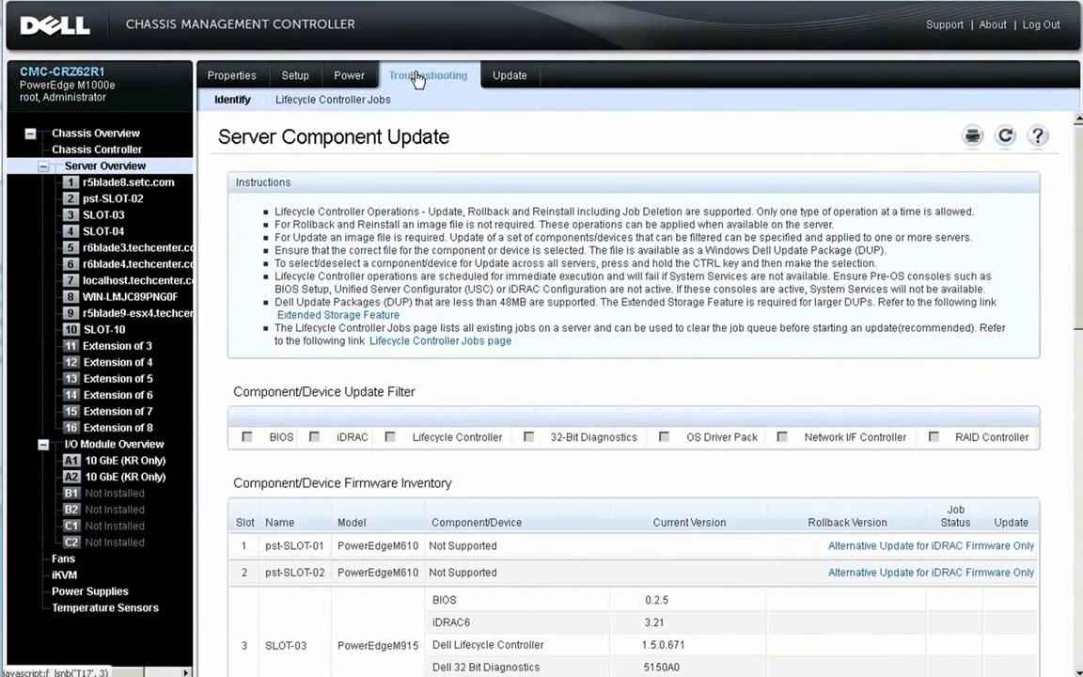
{"action": "left_click", "coordinate": [419, 79]}
{"action": "left_click", "coordinate": [360, 100]}
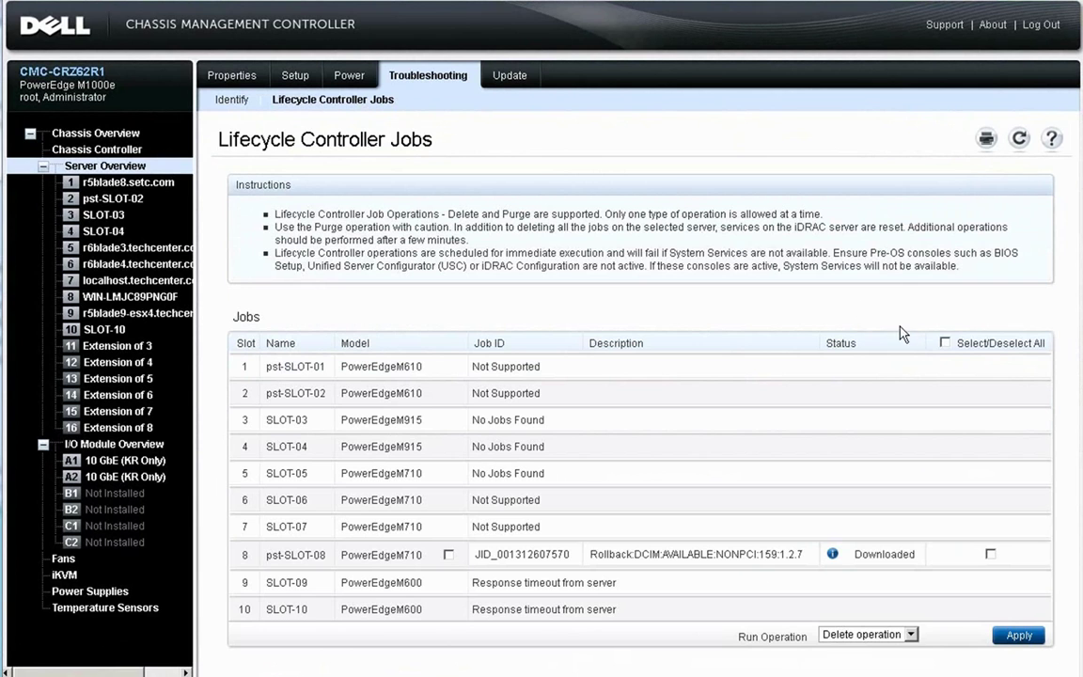
{"action": "left_click", "coordinate": [448, 556]}
{"action": "left_click", "coordinate": [910, 635]}
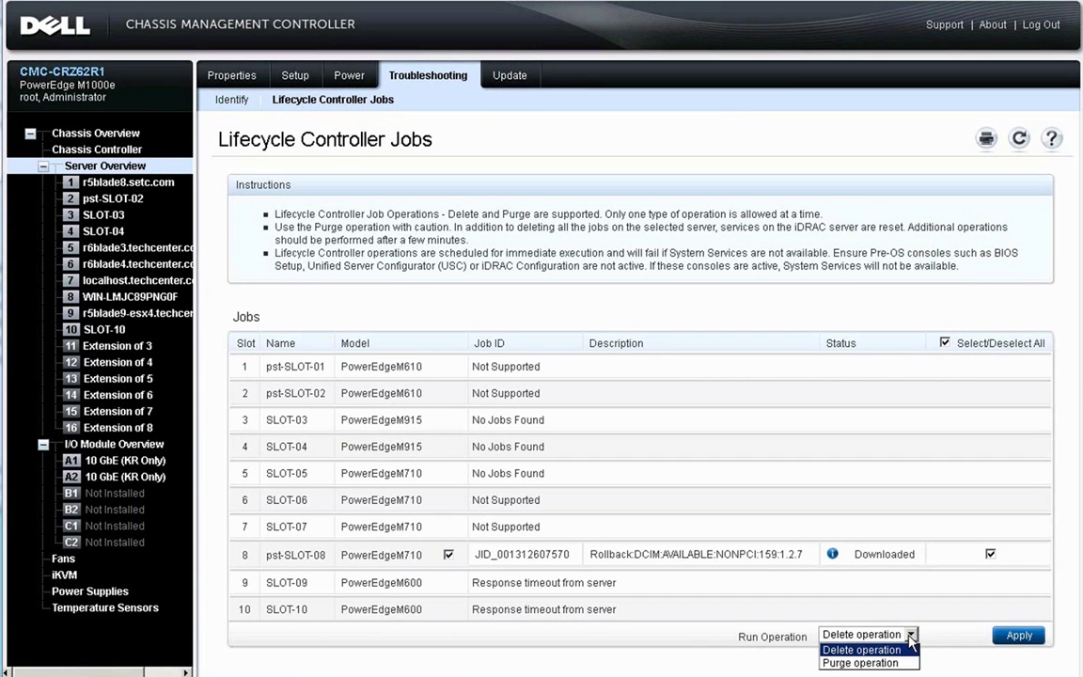
{"action": "left_click", "coordinate": [865, 649]}
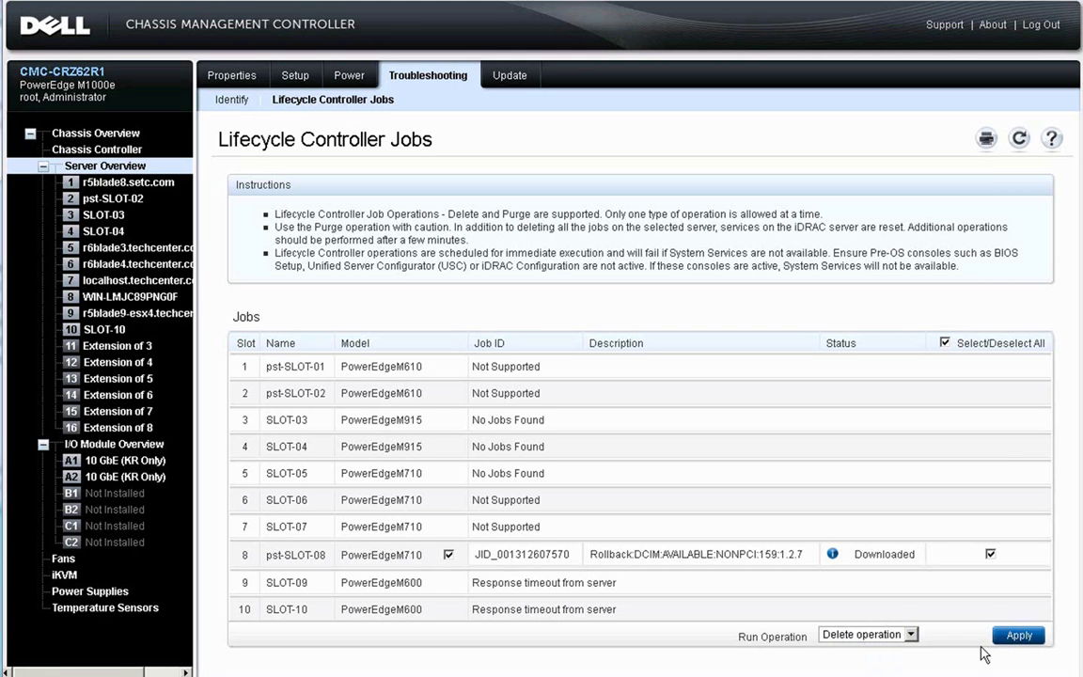
{"action": "left_click", "coordinate": [1019, 635]}
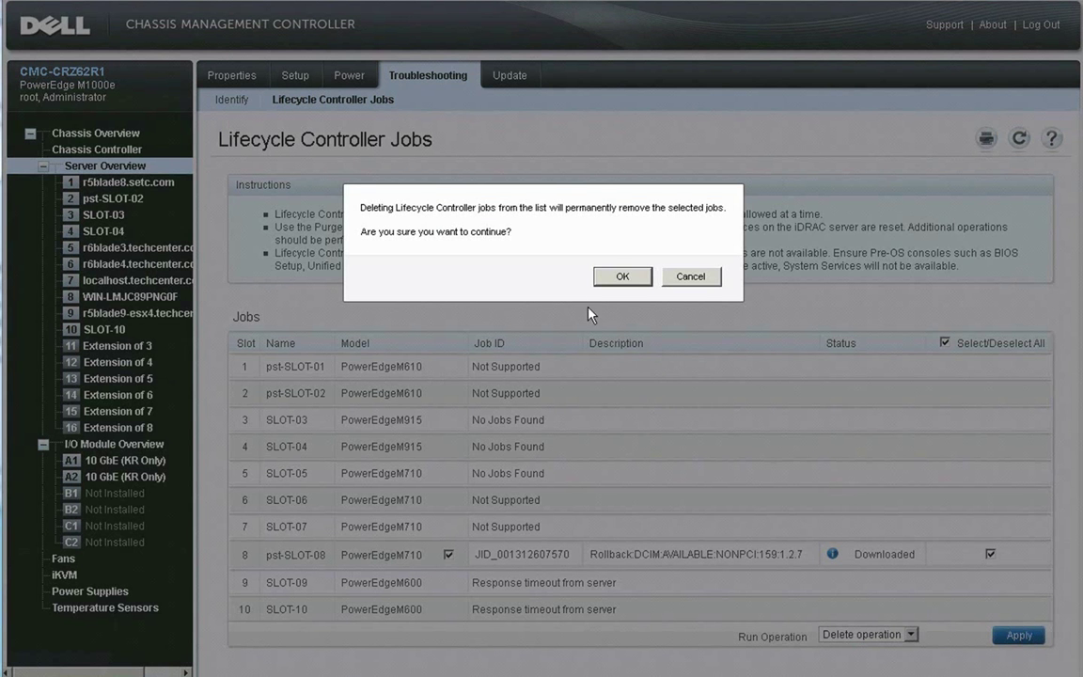
{"action": "left_click", "coordinate": [623, 282]}
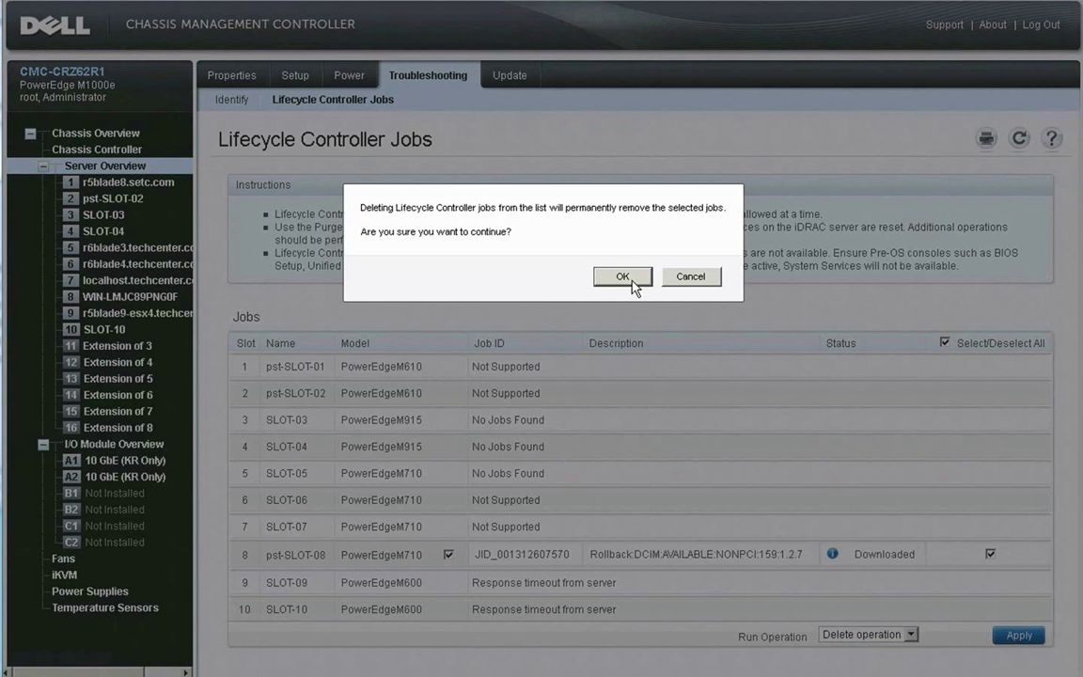